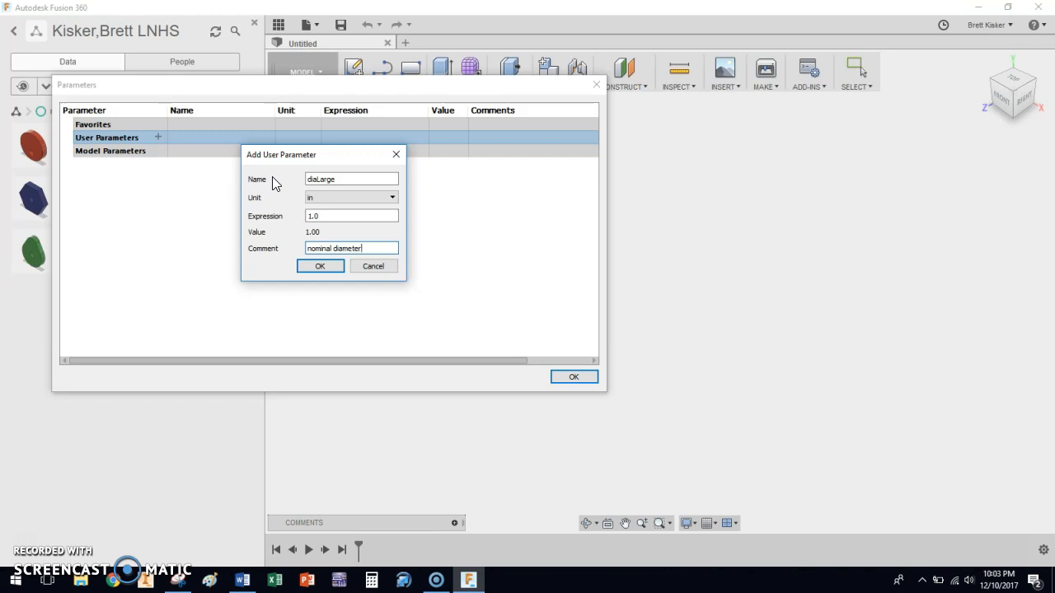
# Finish adding diaLarge, and add a user parameter diaSmall in inches with expression 1/2*diaLarge and comment "diameter of smaller circle"
pyautogui.press('Return')
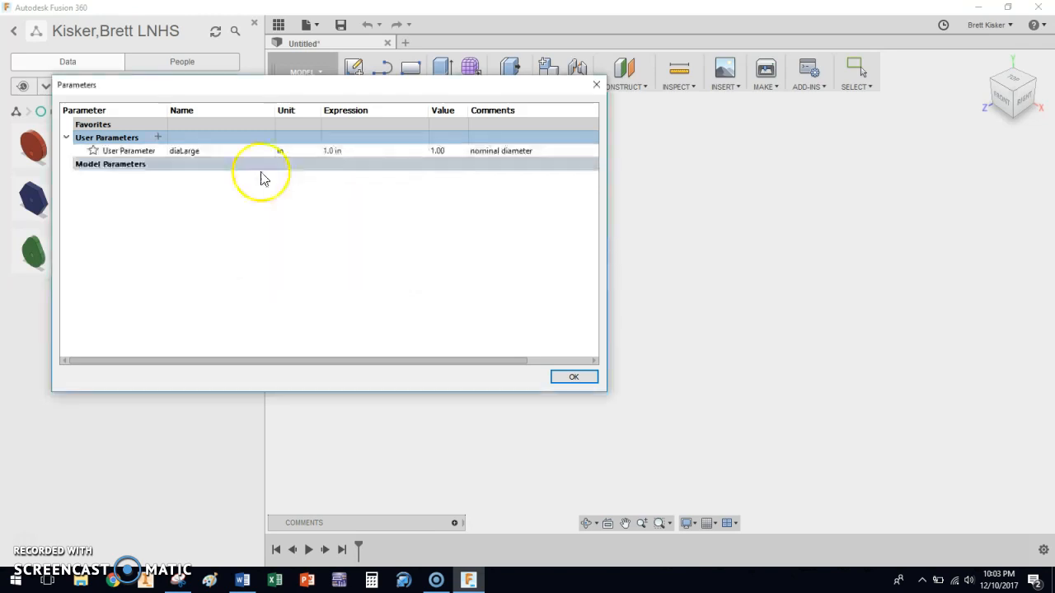
pyautogui.click(157, 137)
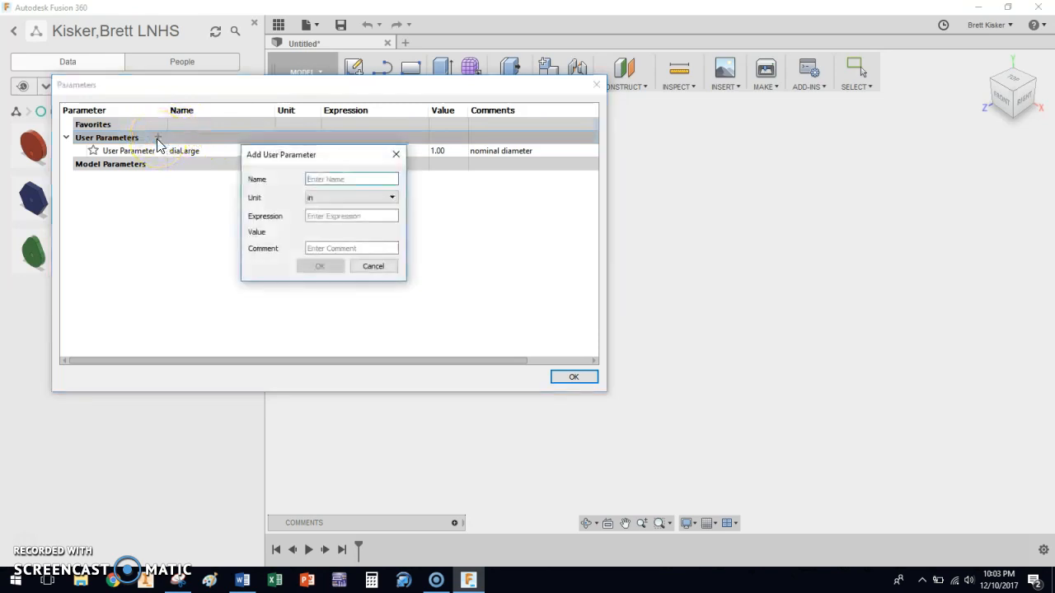
pyautogui.press('Tab')
pyautogui.press('Tab')
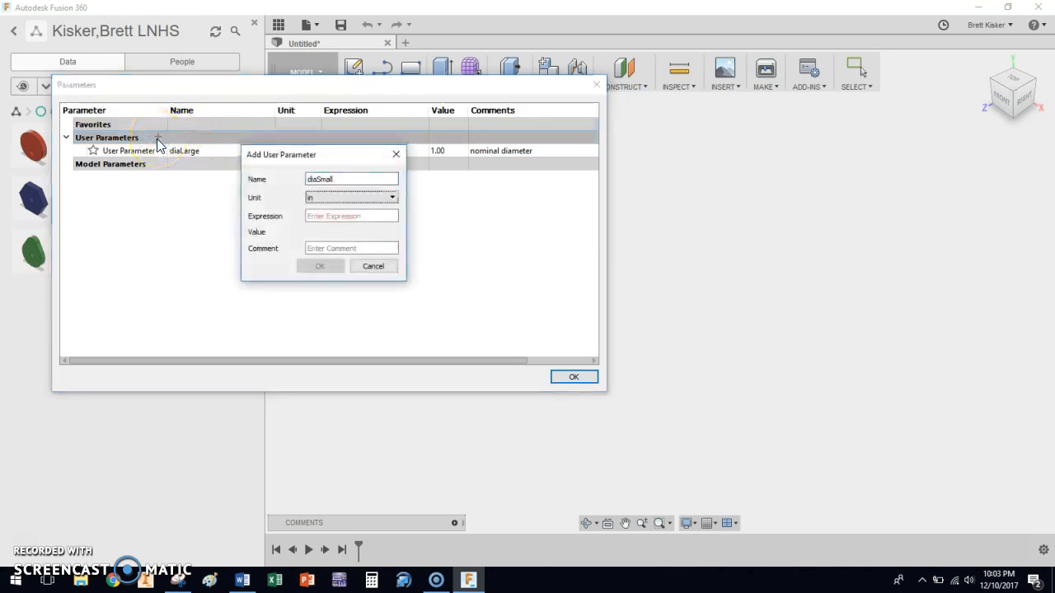
pyautogui.write('1/2')
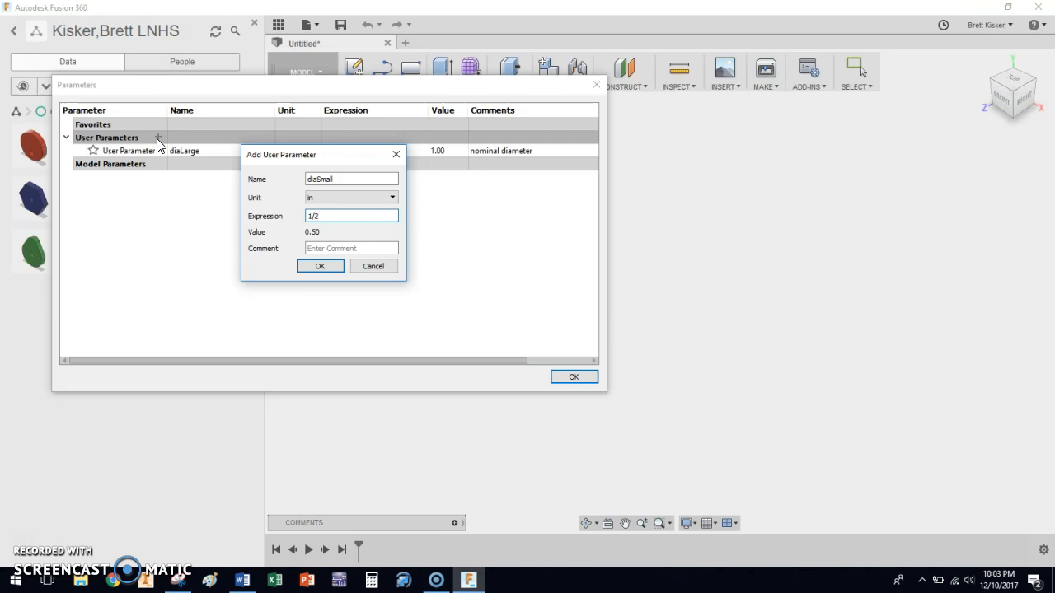
pyautogui.write('*diaLarge')
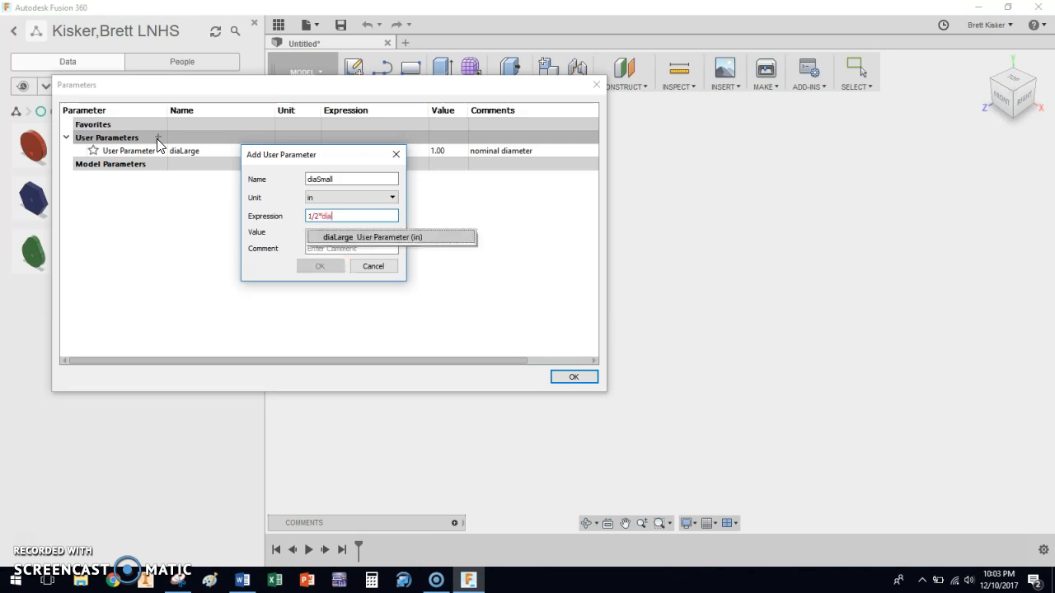
pyautogui.press('Return')
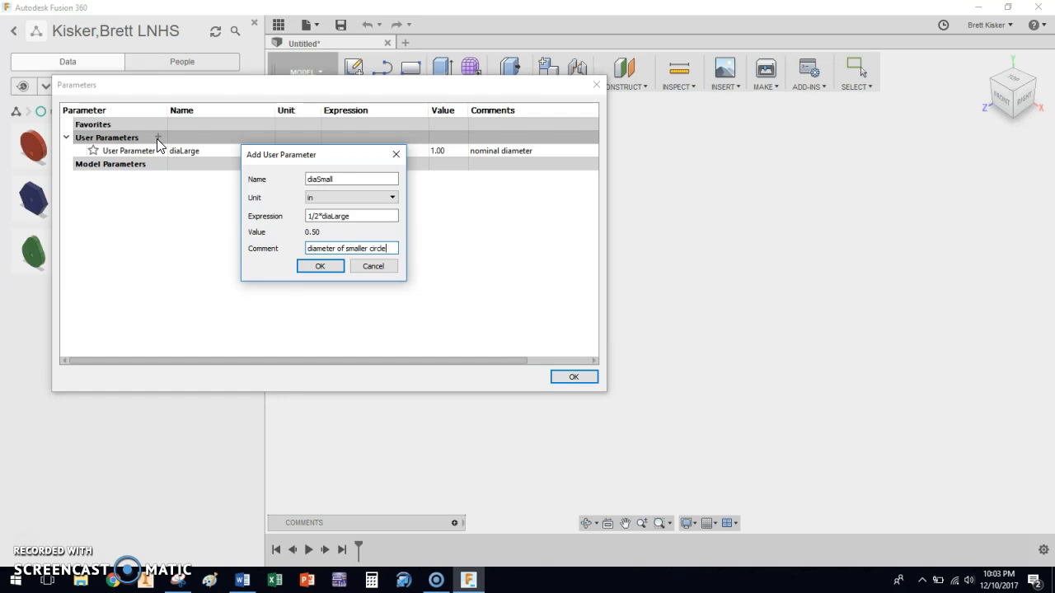
pyautogui.press('Return')
# Add a user parameter named hole in inches with expression 3/16 and comment "hole for axle"
pyautogui.click(157, 139)
pyautogui.write('ho')
pyautogui.press('Tab')
pyautogui.press('Tab')
pyautogui.write('3/1')
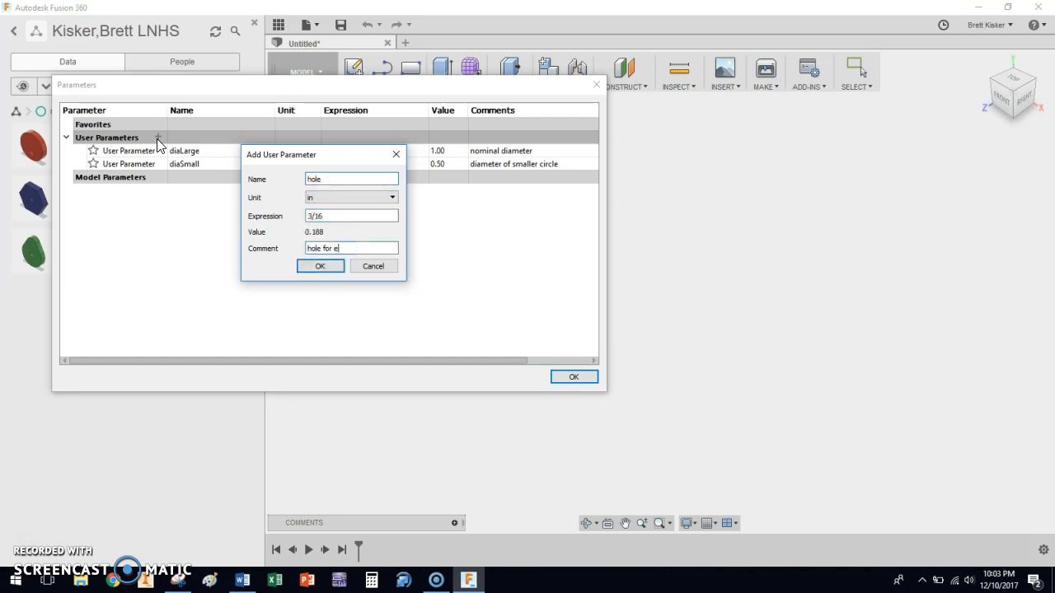
pyautogui.press('Return')
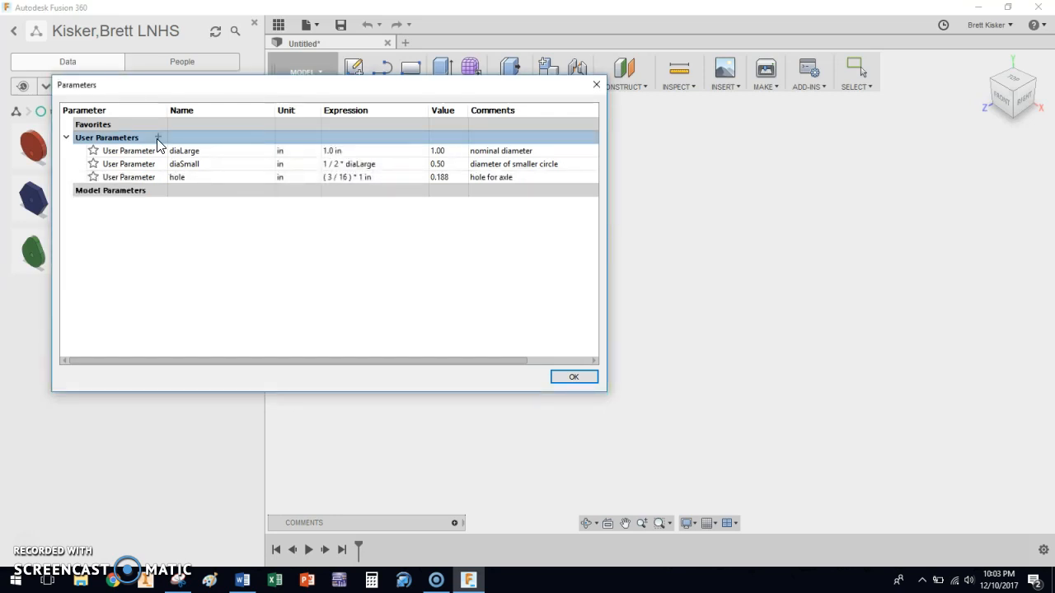
# Add a user parameter named thick in inches with expression 3/16 and comment "cam thickness", and close the parameter list
pyautogui.click(157, 138)
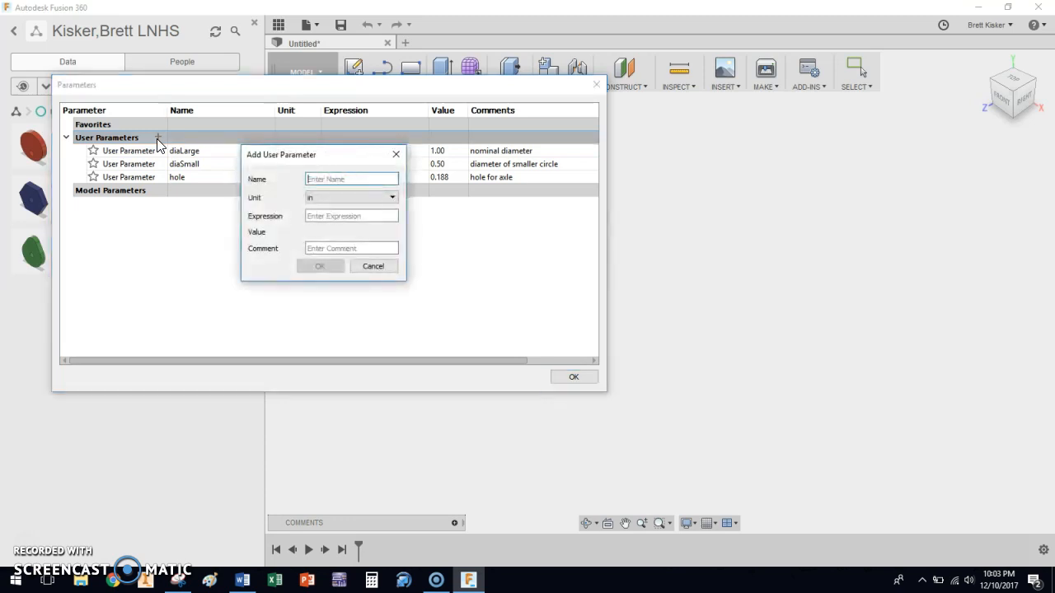
pyautogui.press('Tab')
pyautogui.press('Tab')
pyautogui.write('3/16')
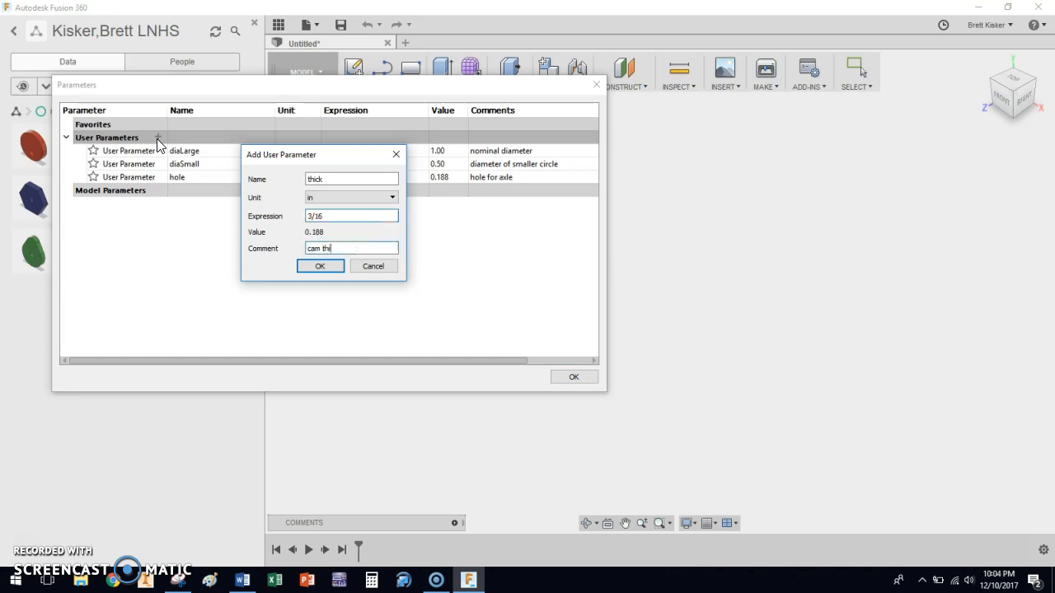
pyautogui.write('cam thickness')
pyautogui.press('Return')
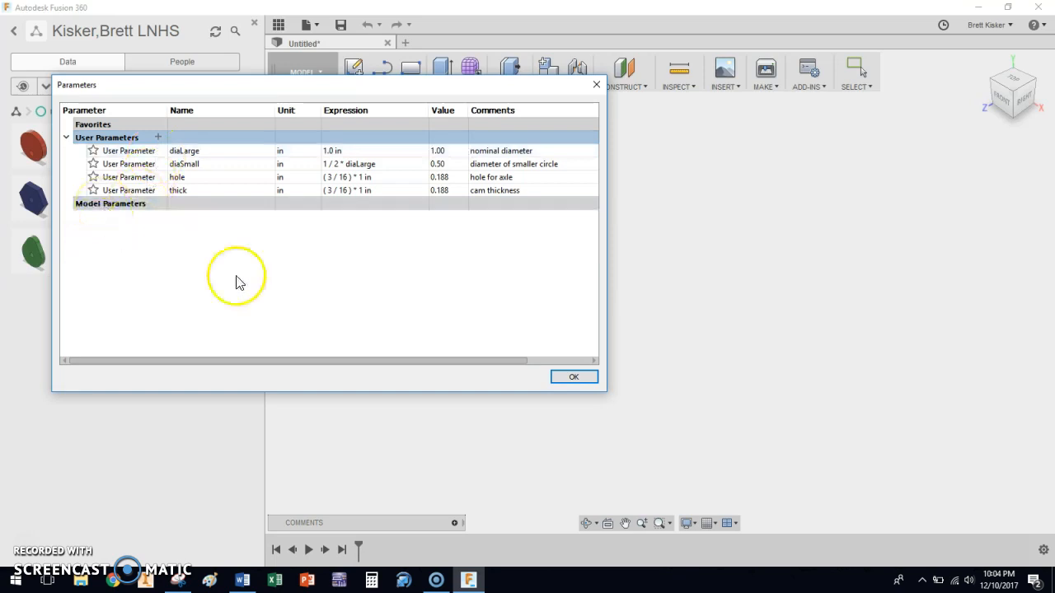
pyautogui.click(574, 378)
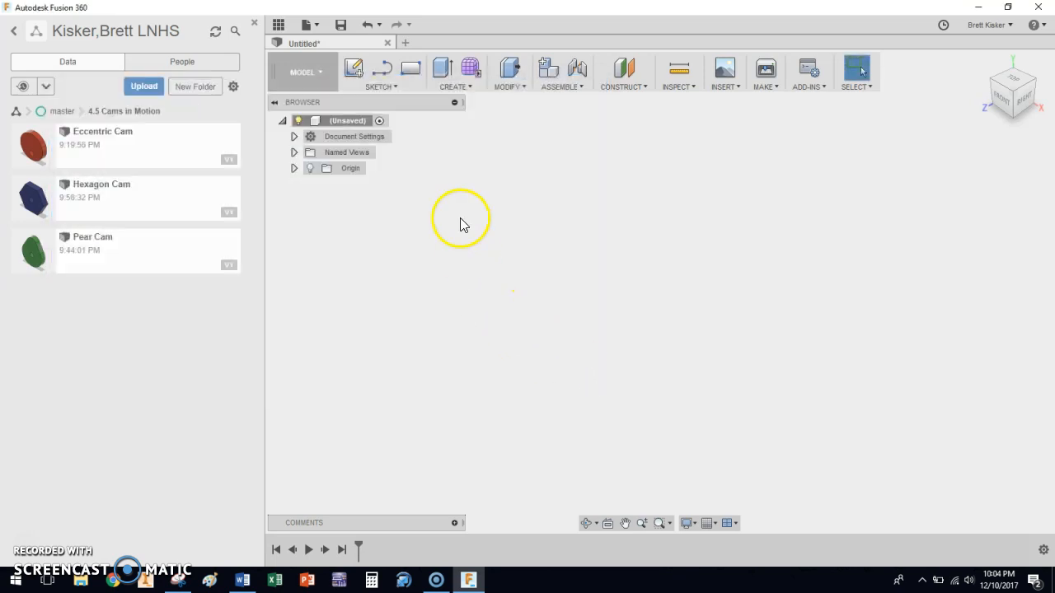
# Create a sketch on the front plane and draw a circle centered on the origin with diameter diaLarge
pyautogui.click(354, 67)
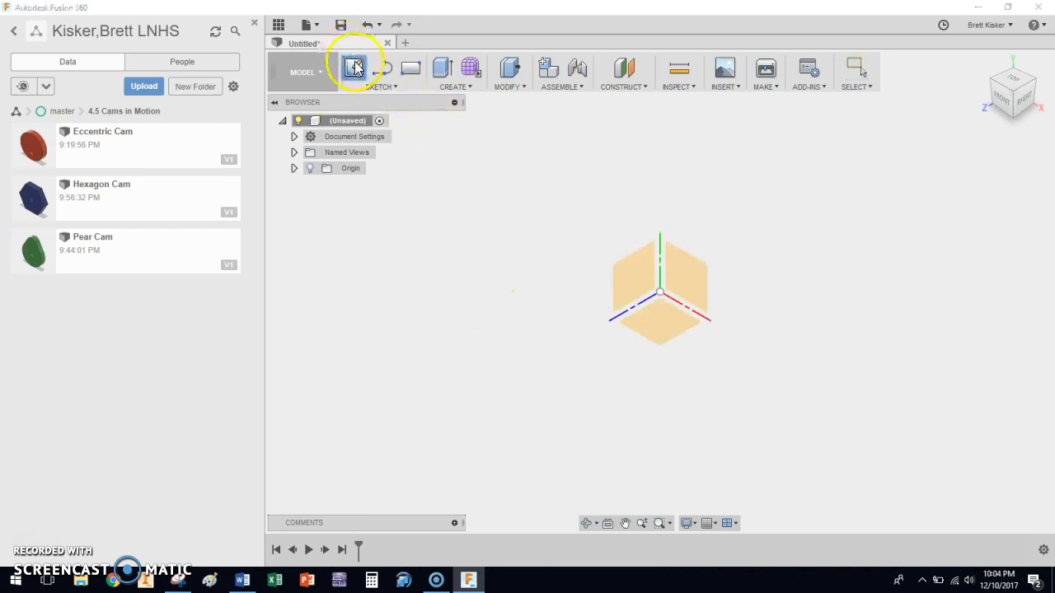
pyautogui.click(679, 270)
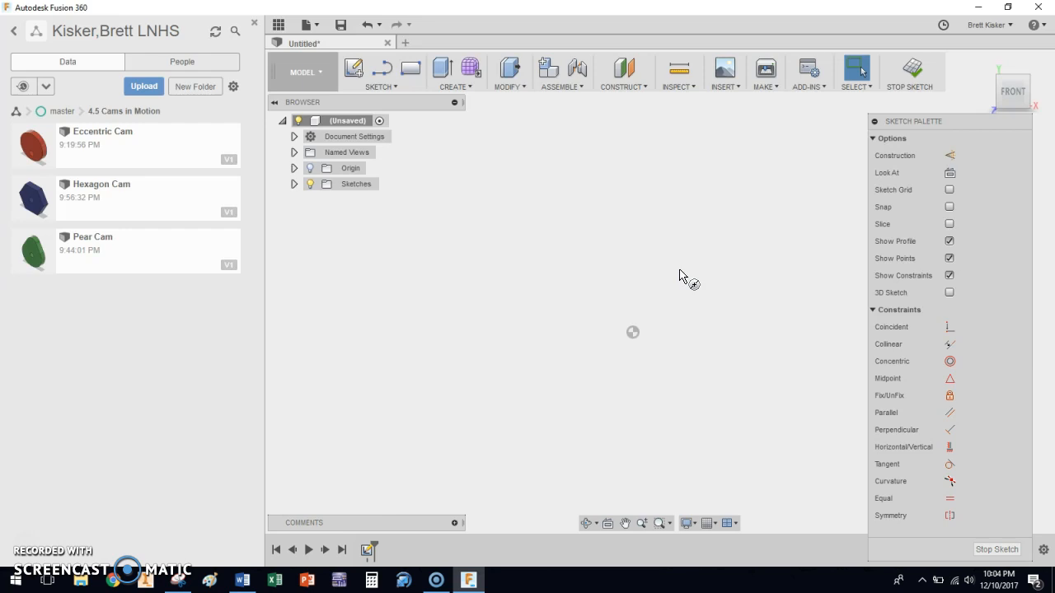
pyautogui.press('c')
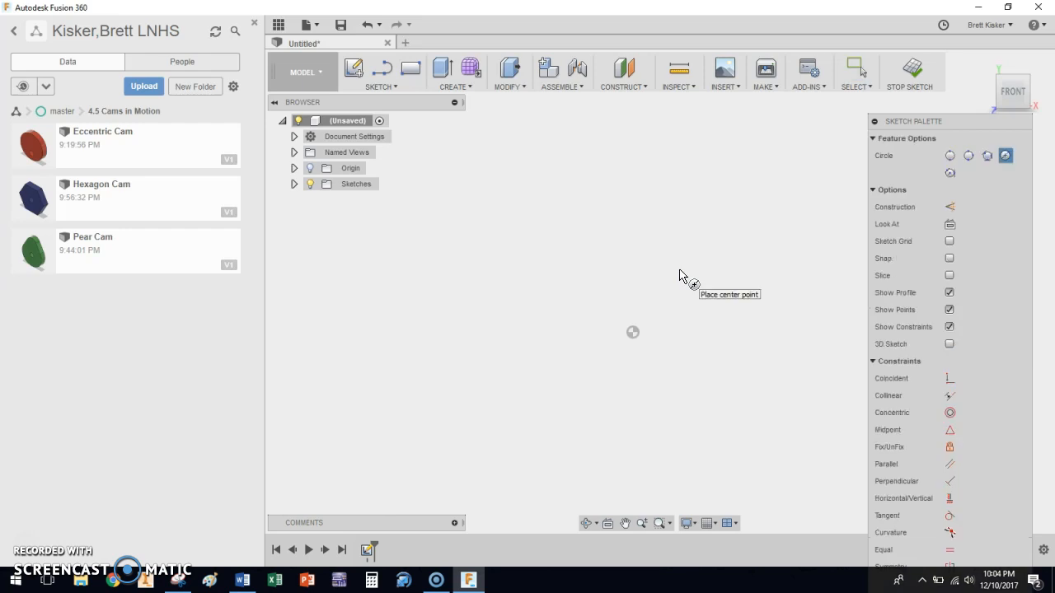
pyautogui.click(632, 332)
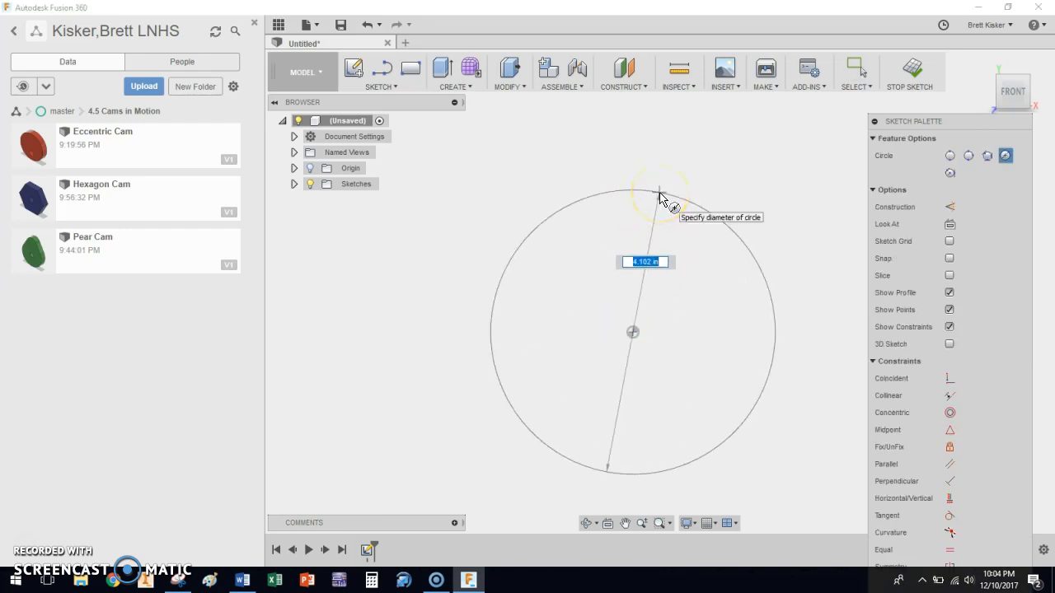
pyautogui.write('diaLarge')
pyautogui.press('Return')
pyautogui.press('Return')
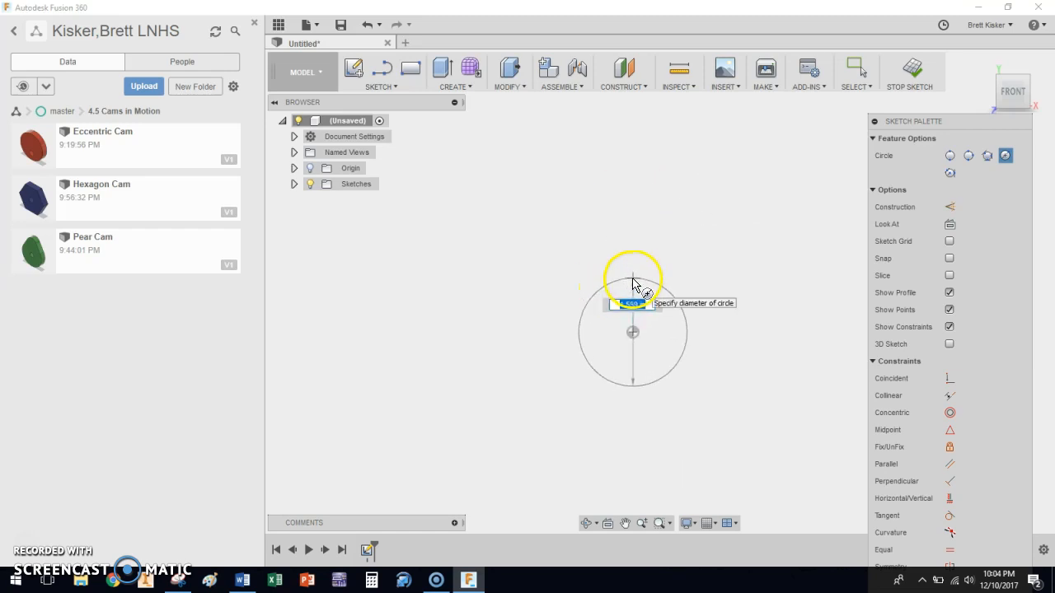
pyautogui.write('diaLarge')
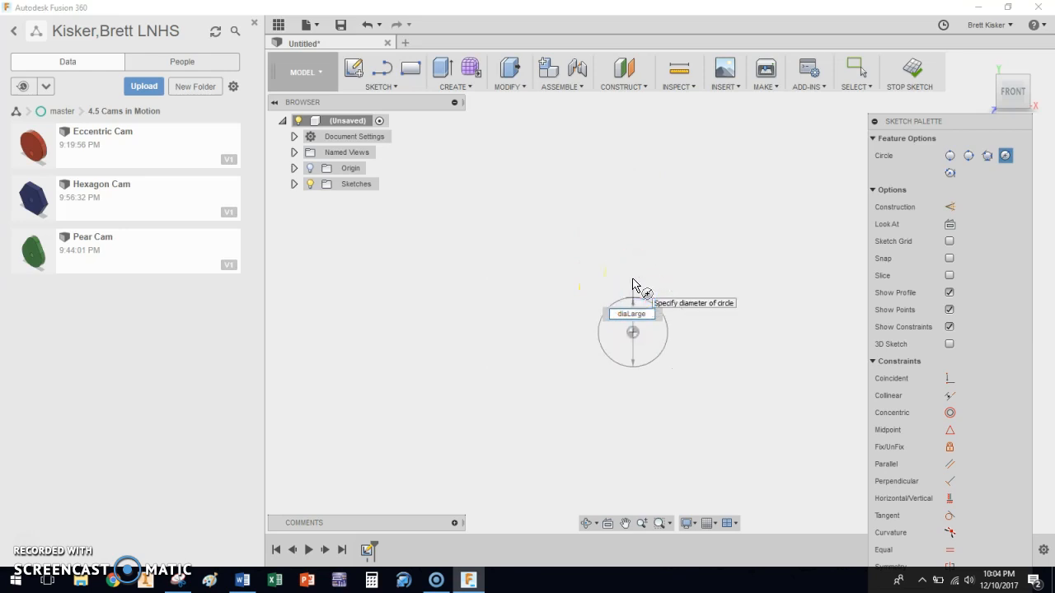
pyautogui.press('Return')
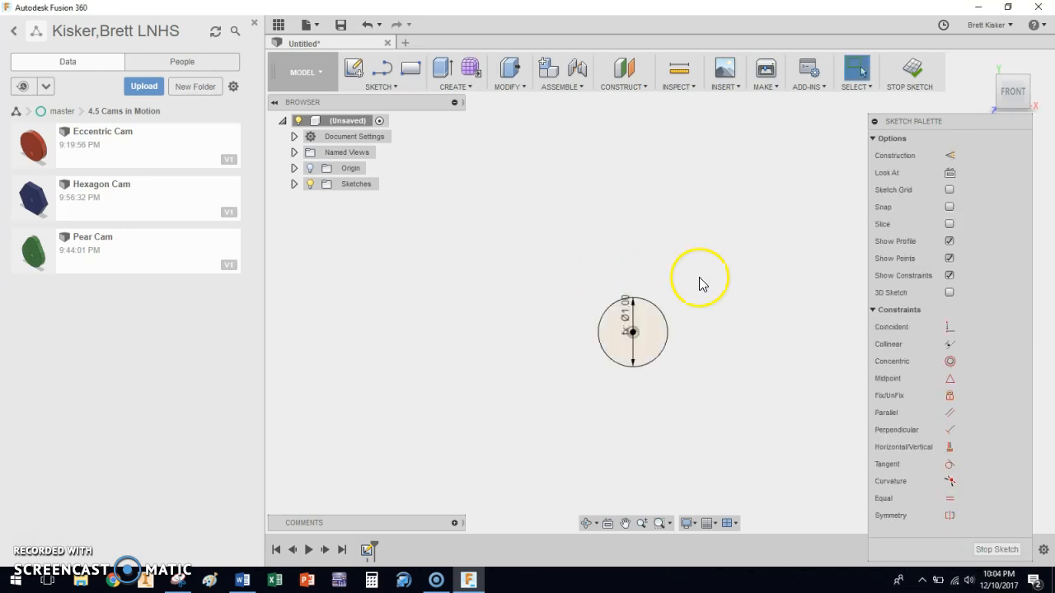
# Move the circle's diameter dimension outside the circle, to its lower right
pyautogui.moveTo(628, 303); pyautogui.dragTo(673, 378)
pyautogui.scroll(2, 666, 365)
pyautogui.scroll(1, 665, 365)
pyautogui.moveTo(630, 333); pyautogui.dragTo(622, 385, button='middle')
# Switch to Snipping Tool, annotate the snail cam's 1/2 d dimension, mark the distances above and below its hole, and return to Fusion 360
pyautogui.hotkey('alt', 'Tab')
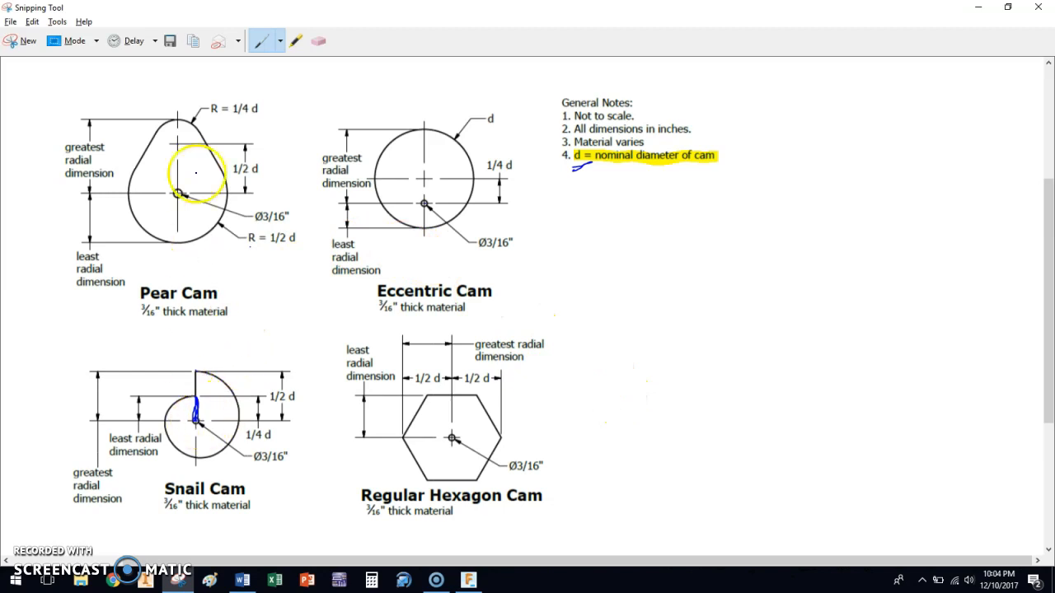
pyautogui.moveTo(195, 391)
pyautogui.mouseDown()
pyautogui.moveTo(198, 431)
pyautogui.moveTo(198, 376)
pyautogui.moveTo(188, 423)
pyautogui.moveTo(196, 370)
pyautogui.mouseUp()
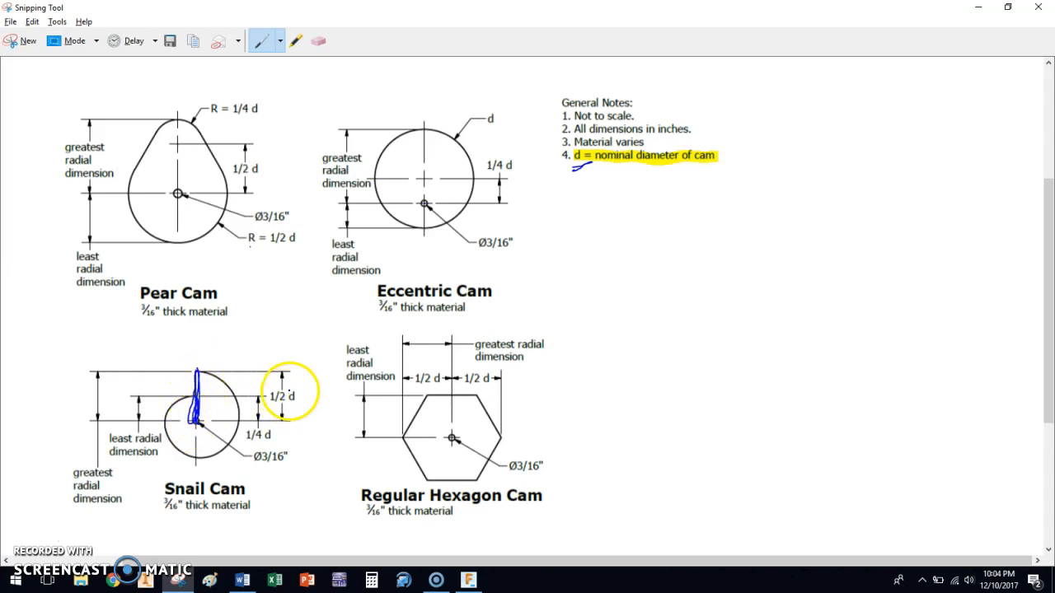
pyautogui.moveTo(304, 384); pyautogui.dragTo(304, 394)
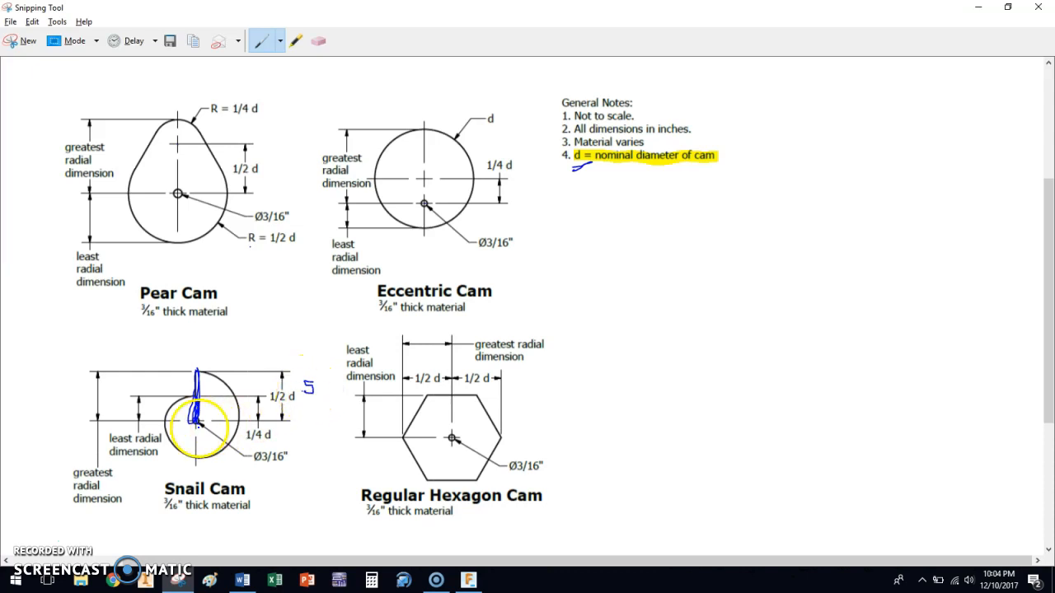
pyautogui.moveTo(198, 424); pyautogui.dragTo(197, 463)
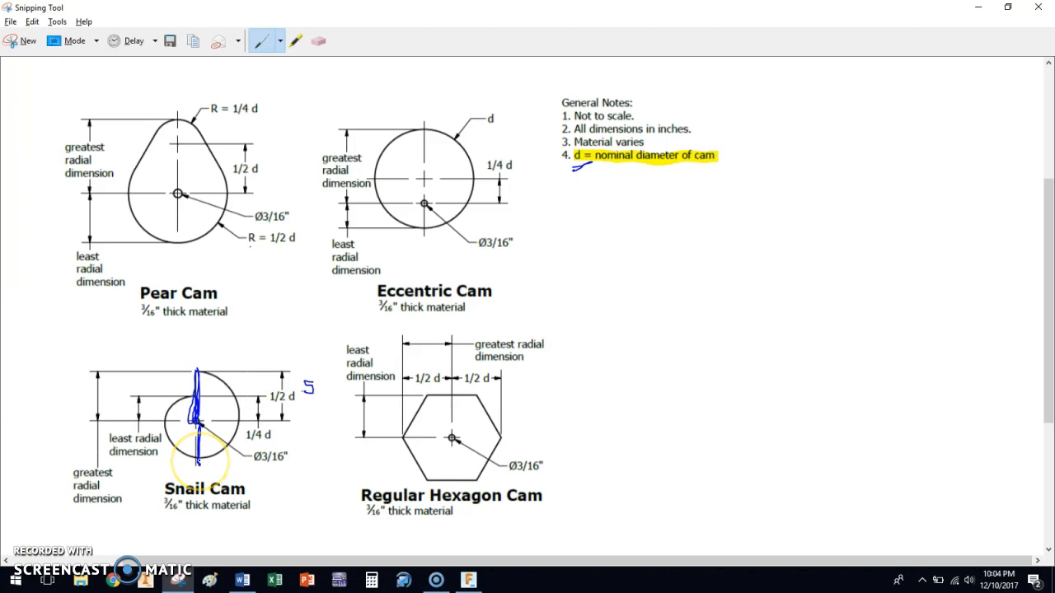
pyautogui.hotkey('alt', 'Tab')
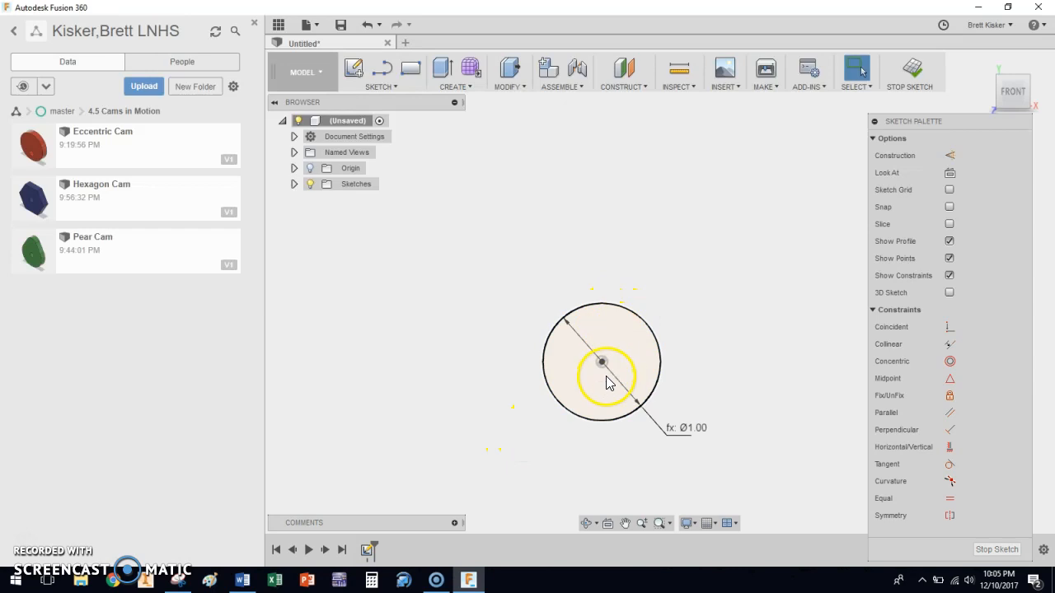
# Draw a concentric inner circle with diameter diaSmall and move its dimension outside the larger circle
pyautogui.press('c')
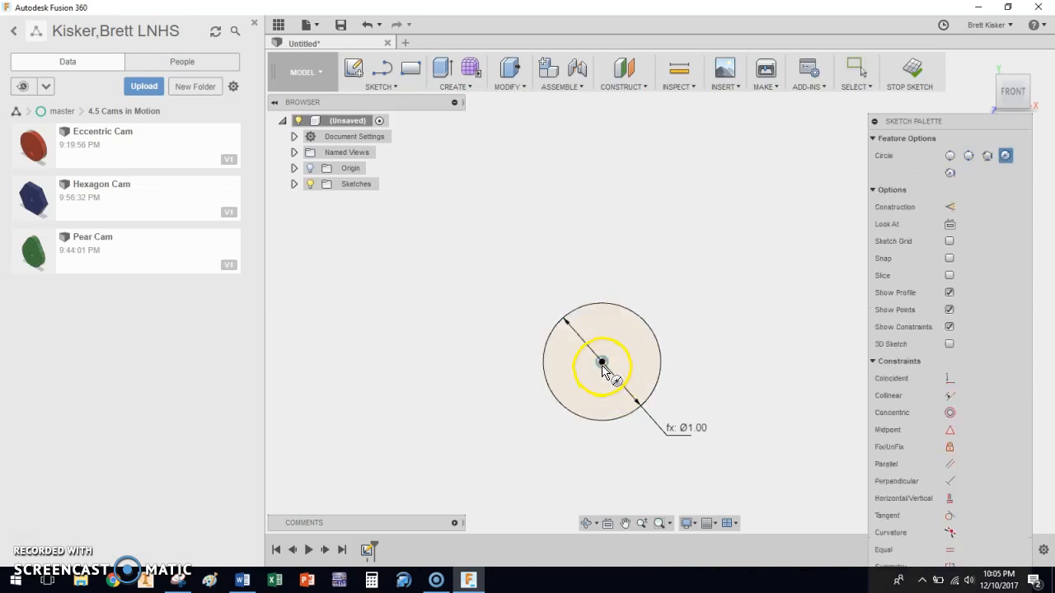
pyautogui.click(602, 363)
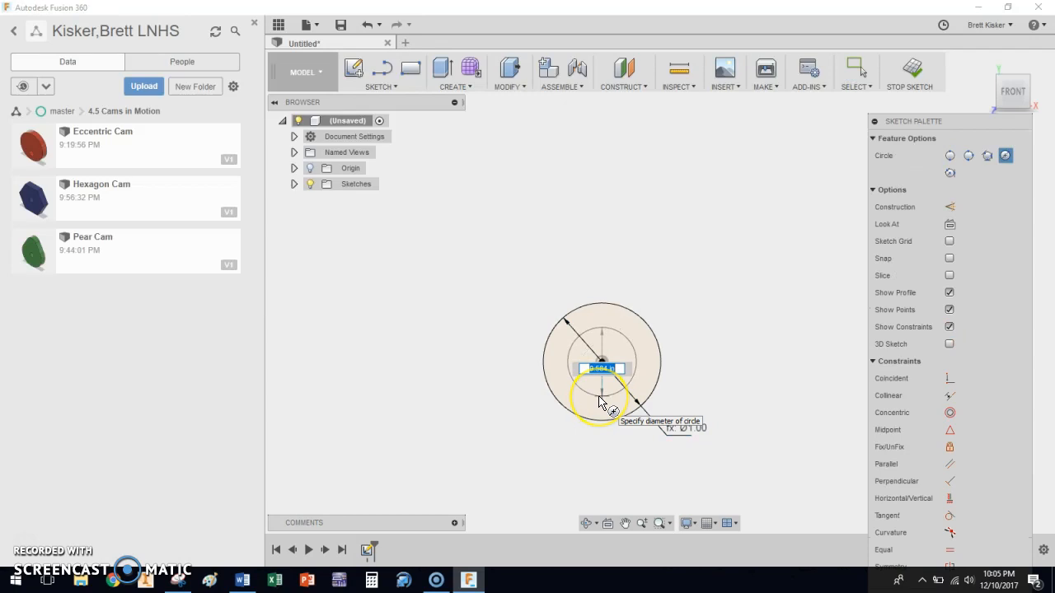
pyautogui.write('diaSm')
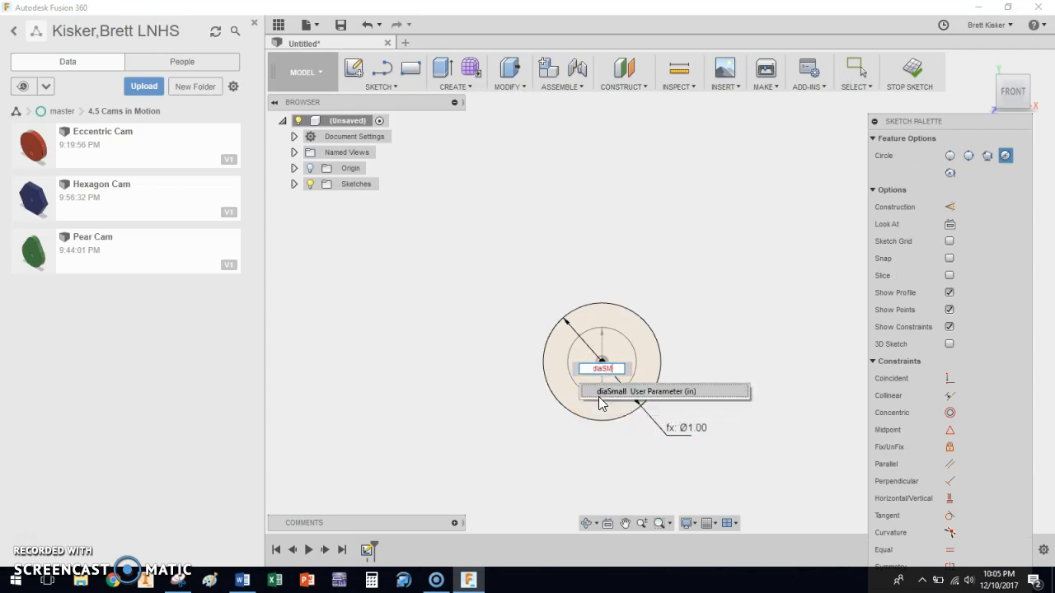
pyautogui.press('Return')
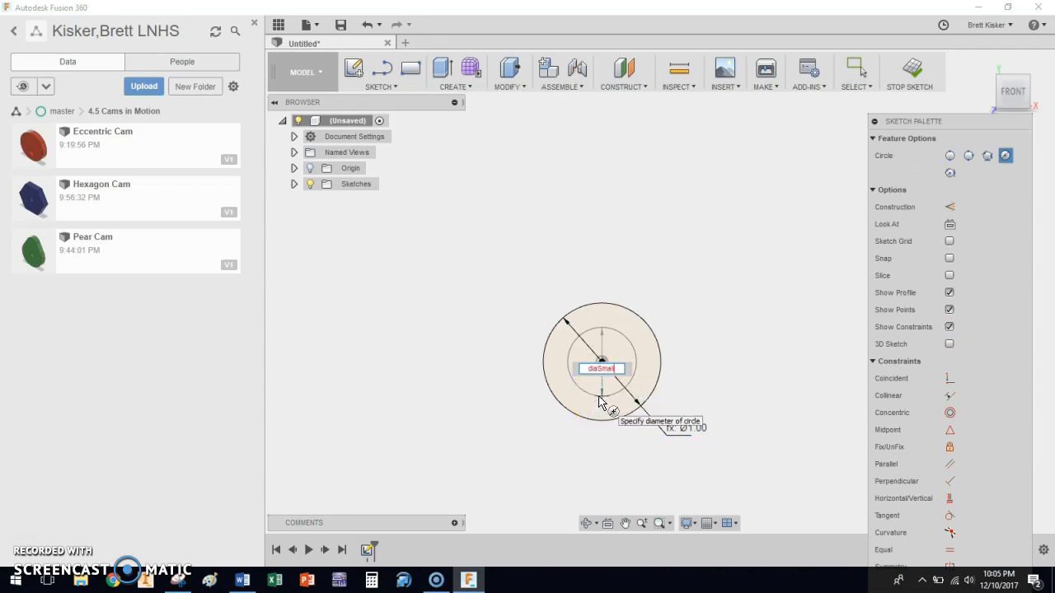
pyautogui.press('Return')
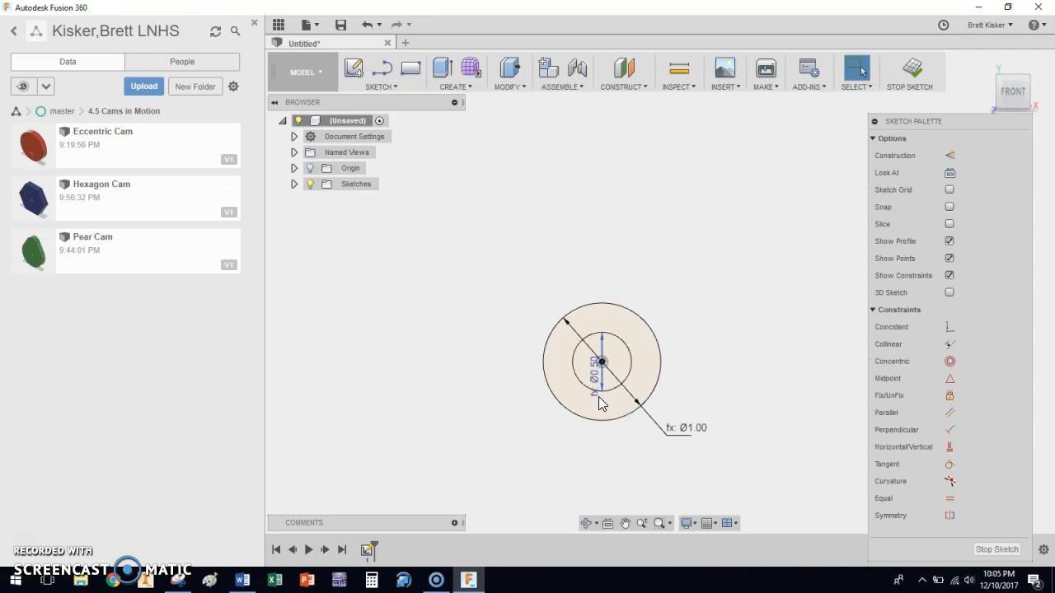
pyautogui.scroll(5, 607, 313)
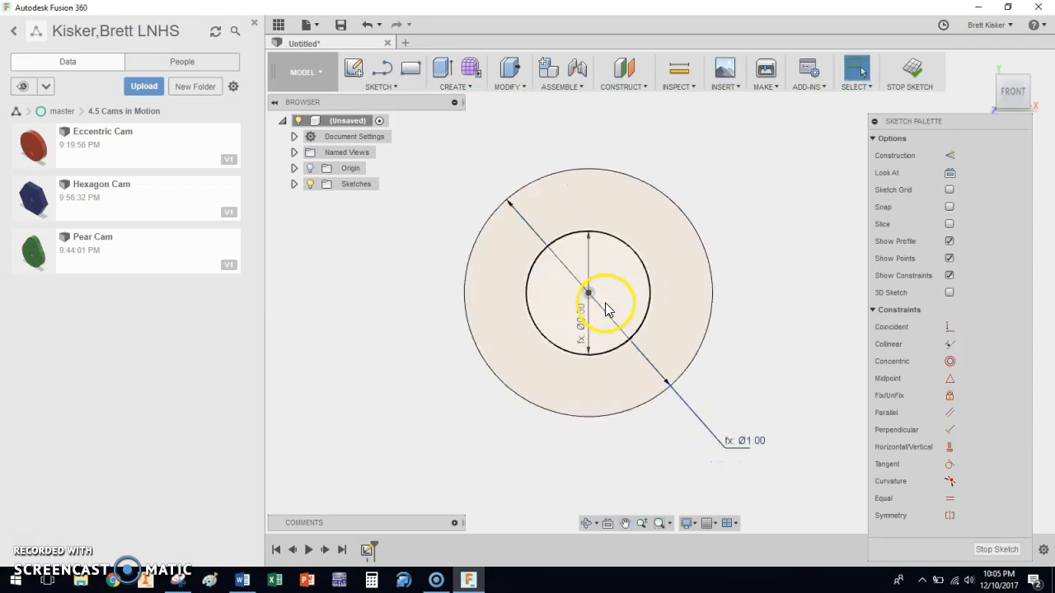
pyautogui.moveTo(584, 329); pyautogui.dragTo(746, 339)
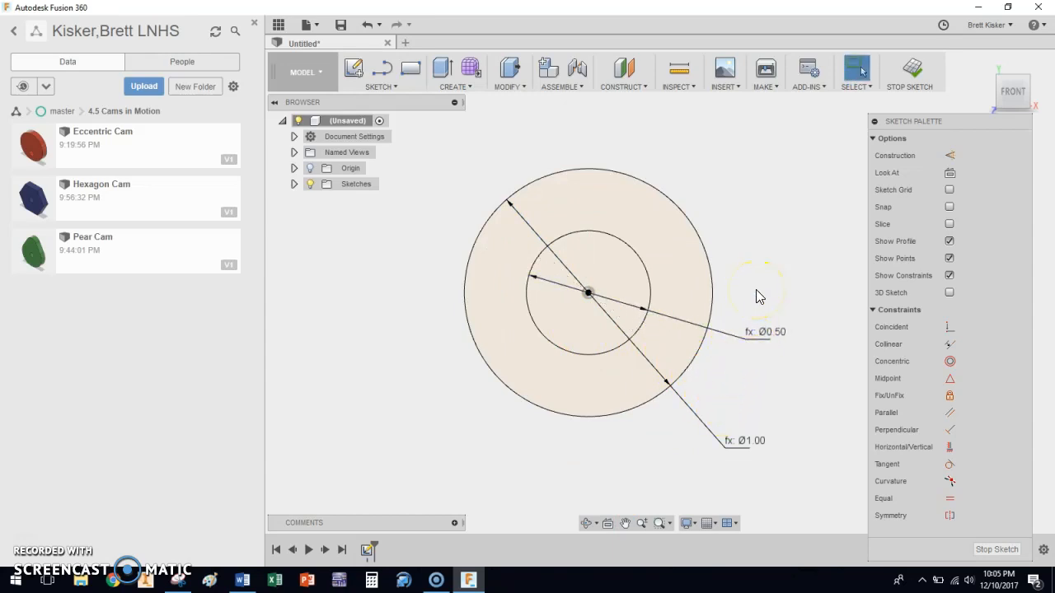
# Convert both the inner and outer circles to construction geometry
pyautogui.click(583, 234)
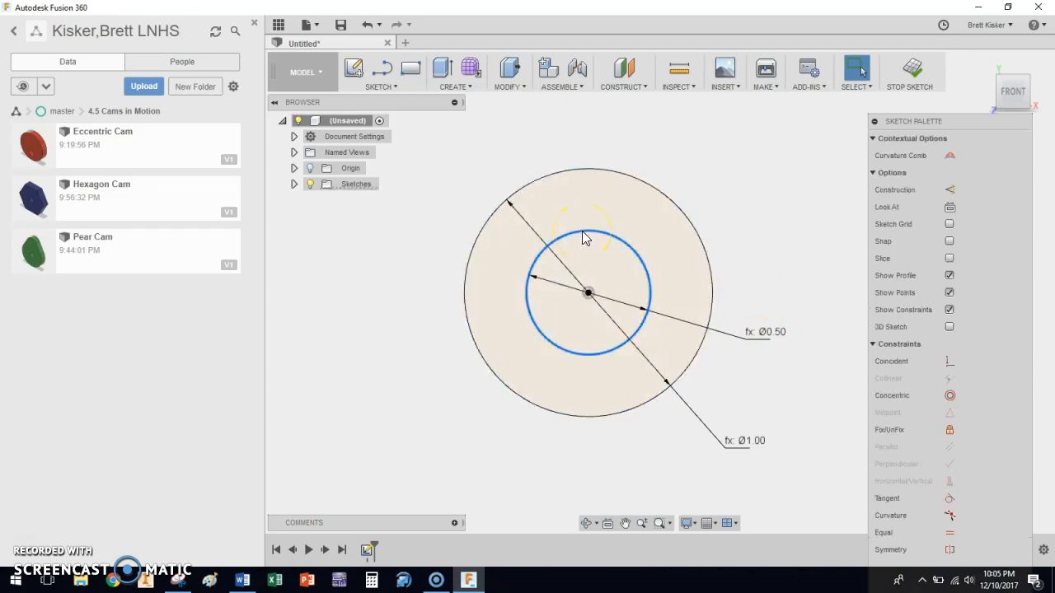
pyautogui.press('x')
pyautogui.click(589, 209)
pyautogui.click(587, 171)
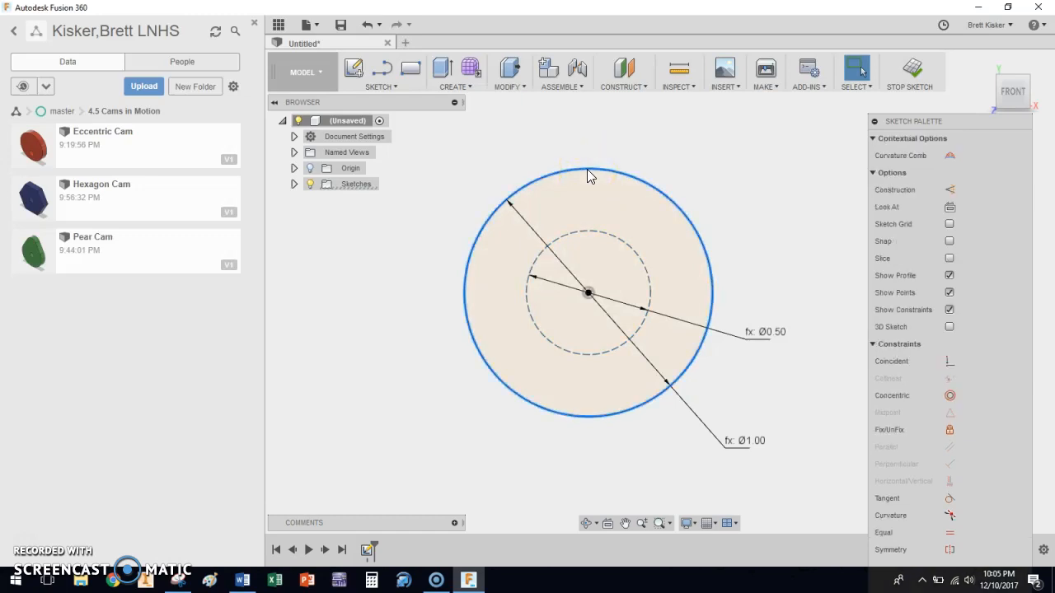
pyautogui.press('x')
pyautogui.click(742, 155)
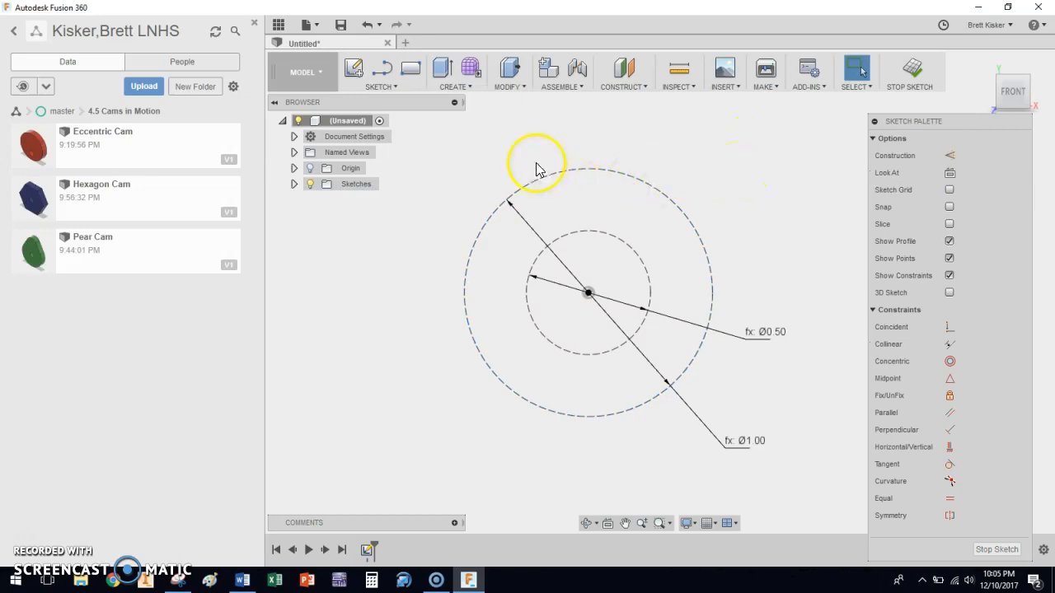
# Draw a vertical line from the circles' shared centre up to the top of the outer construction circle
pyautogui.press('l')
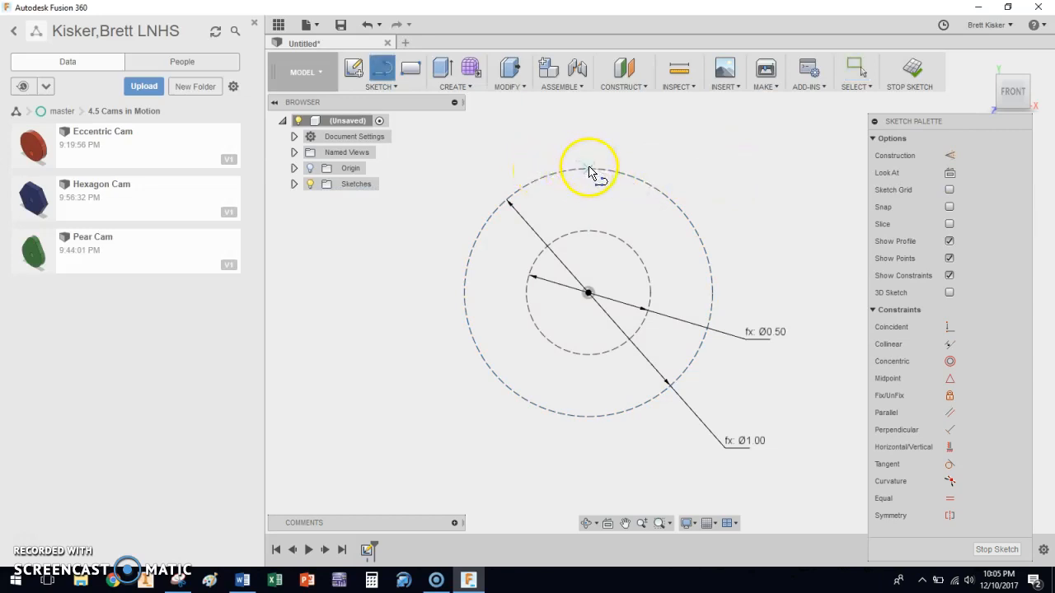
pyautogui.click(588, 293)
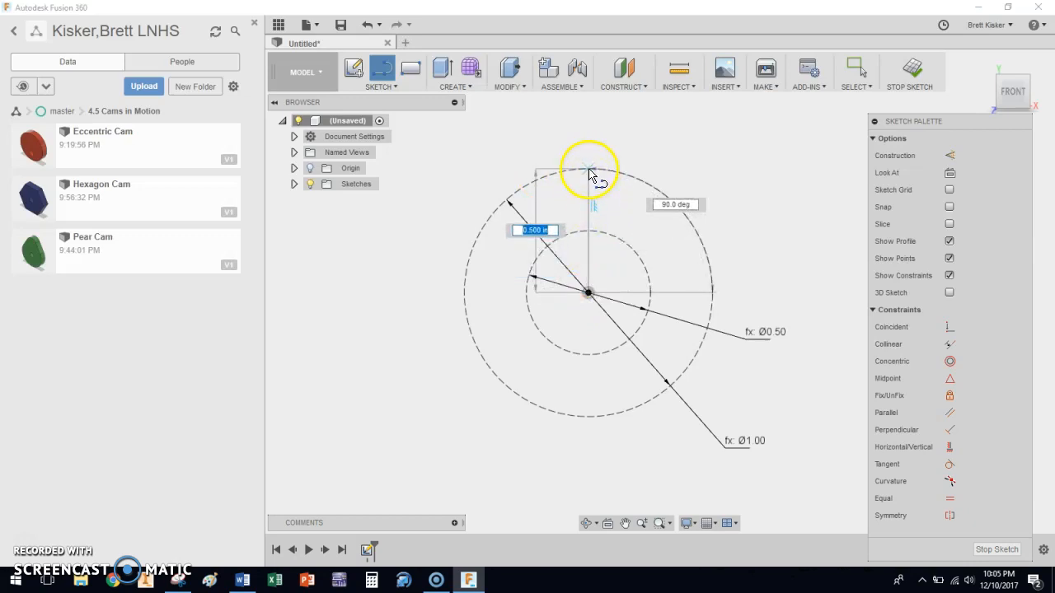
pyautogui.click(589, 171)
pyautogui.rightClick(590, 169)
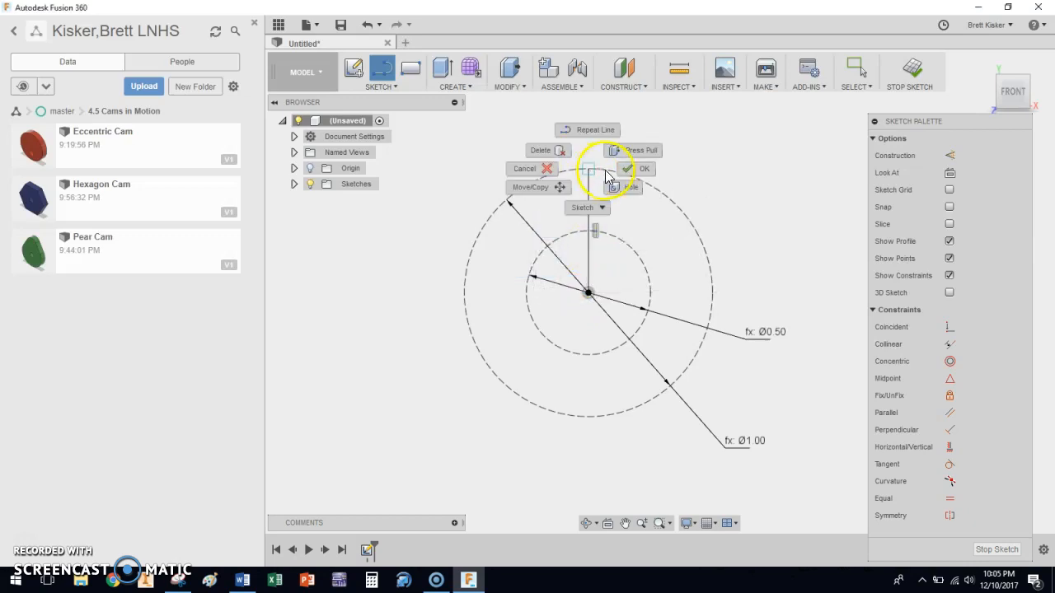
pyautogui.click(630, 169)
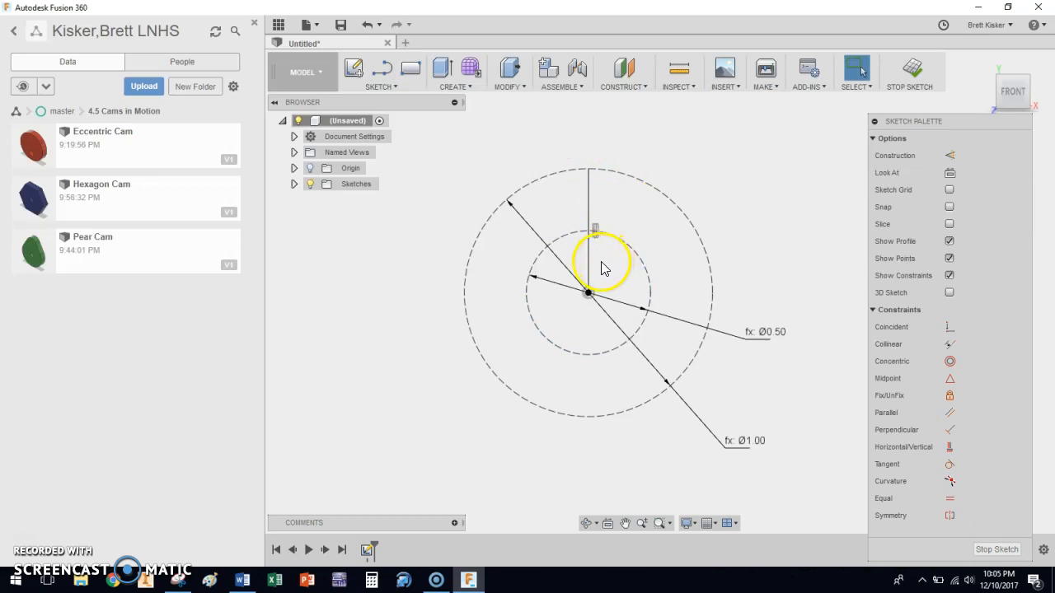
# Trim away the part of the vertical line inside the inner construction circle
pyautogui.press('t')
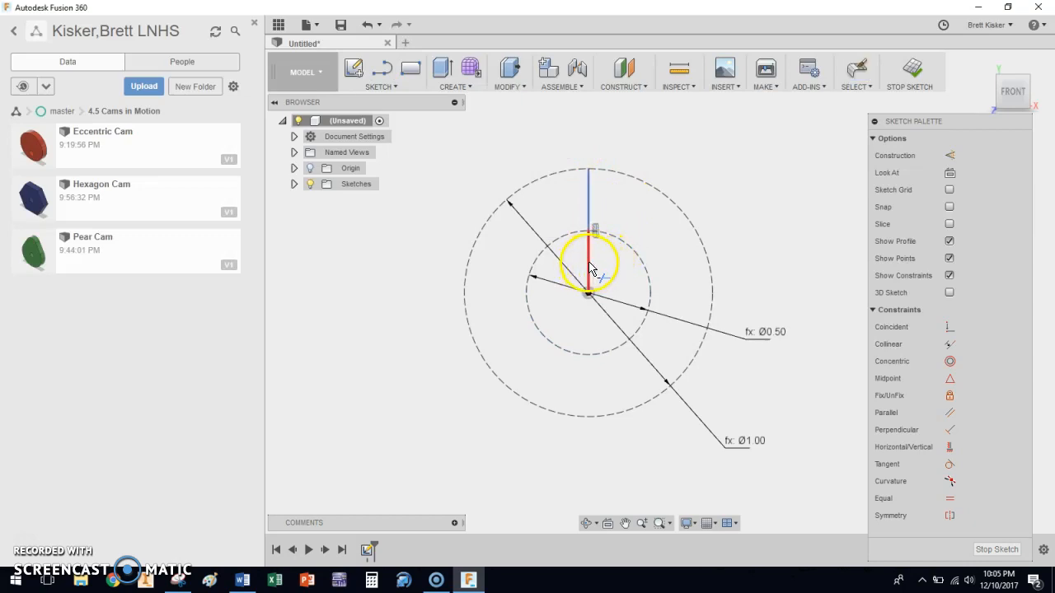
pyautogui.click(592, 272)
pyautogui.rightClick(672, 157)
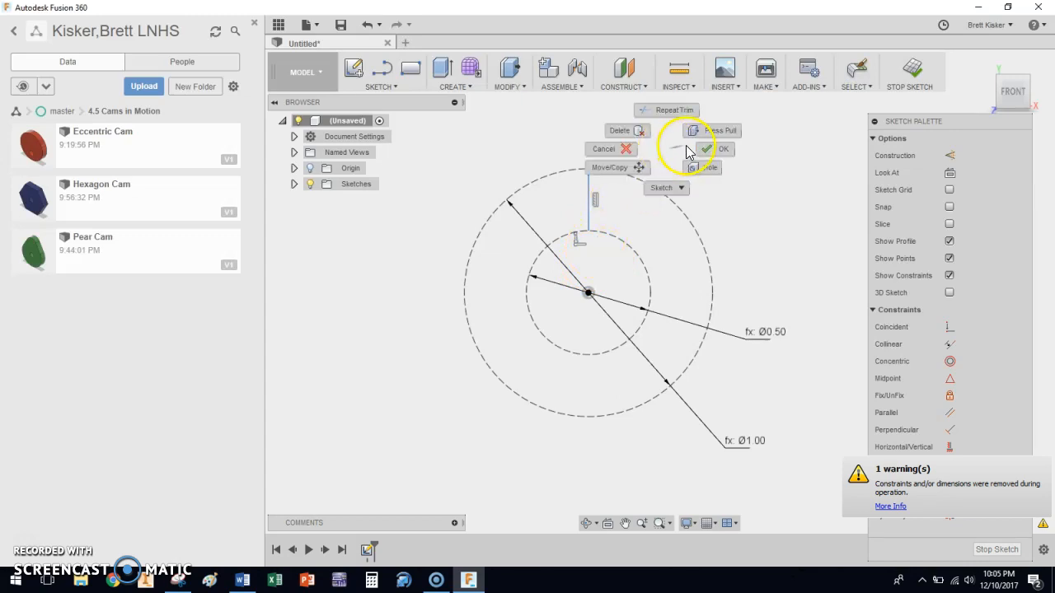
pyautogui.click(687, 160)
pyautogui.click(591, 194)
pyautogui.scroll(3, 588, 212)
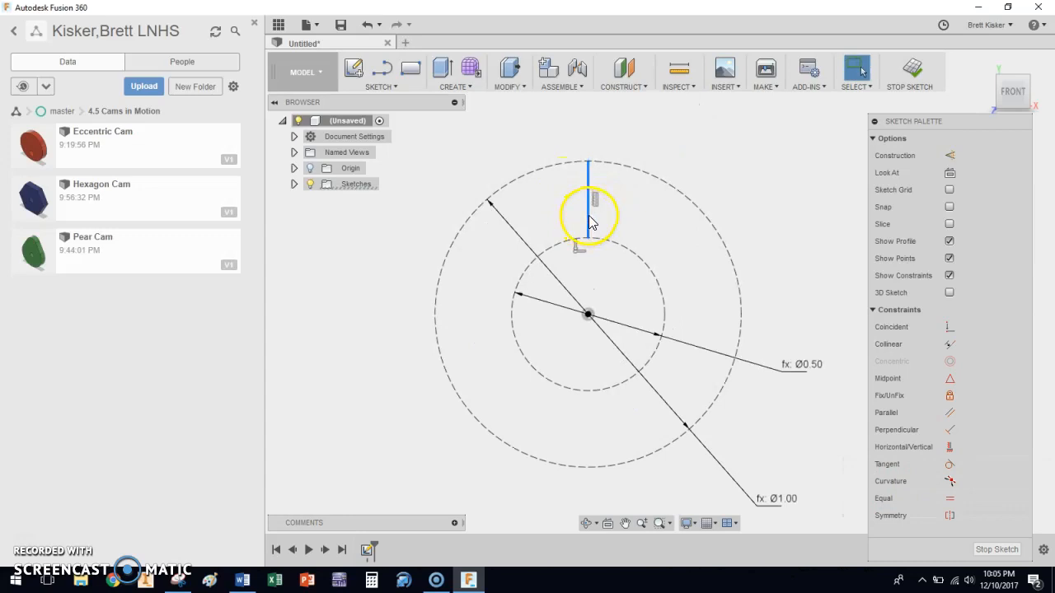
pyautogui.click(565, 198)
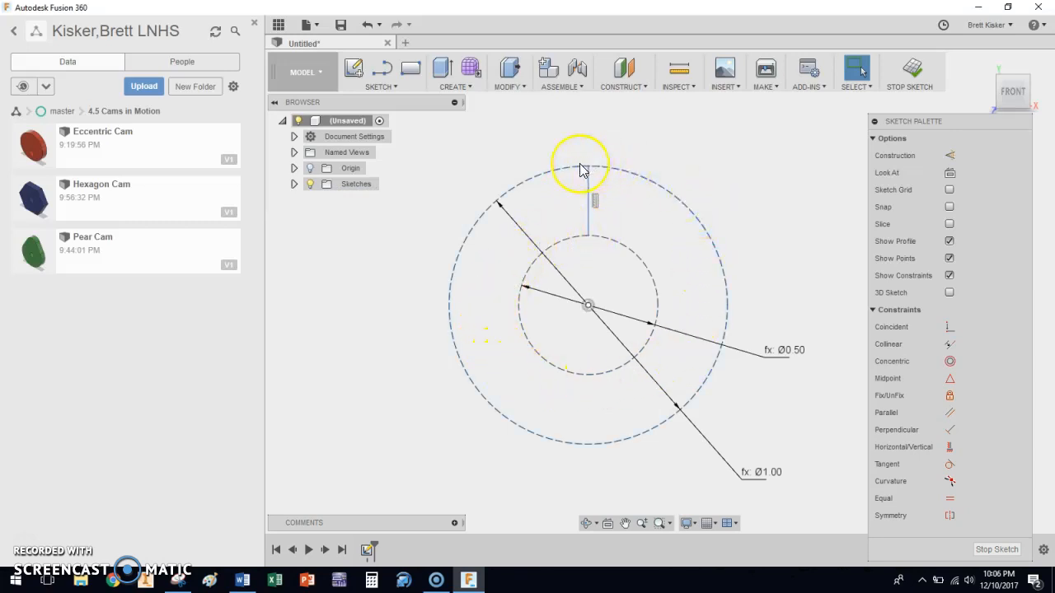
# Draw a three-point arc from the vertical line's lower end to a point level with the centre, just left of the inner circle
pyautogui.click(377, 86)
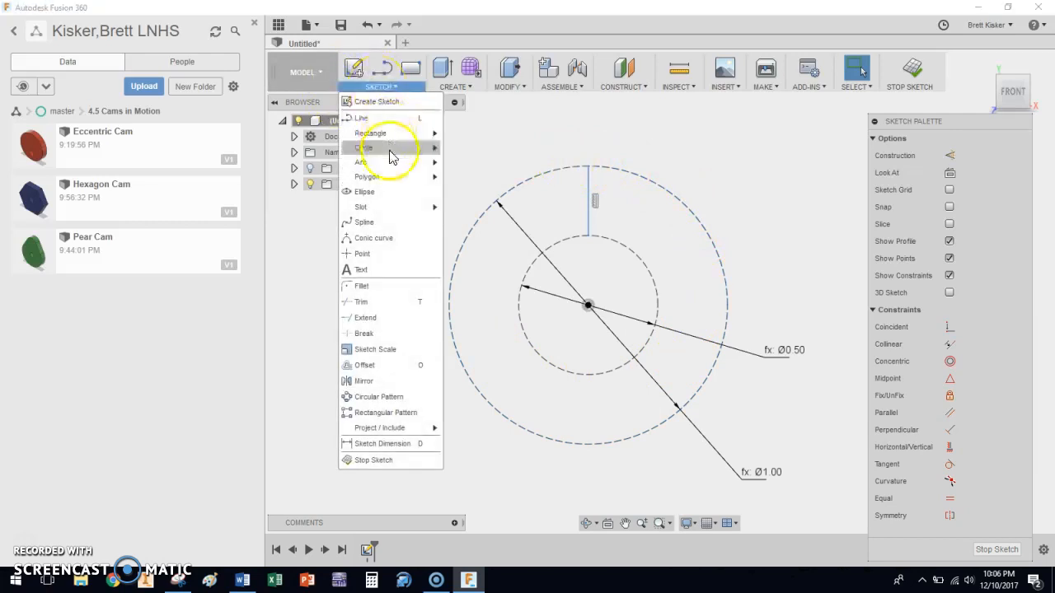
pyautogui.moveTo(392, 161)
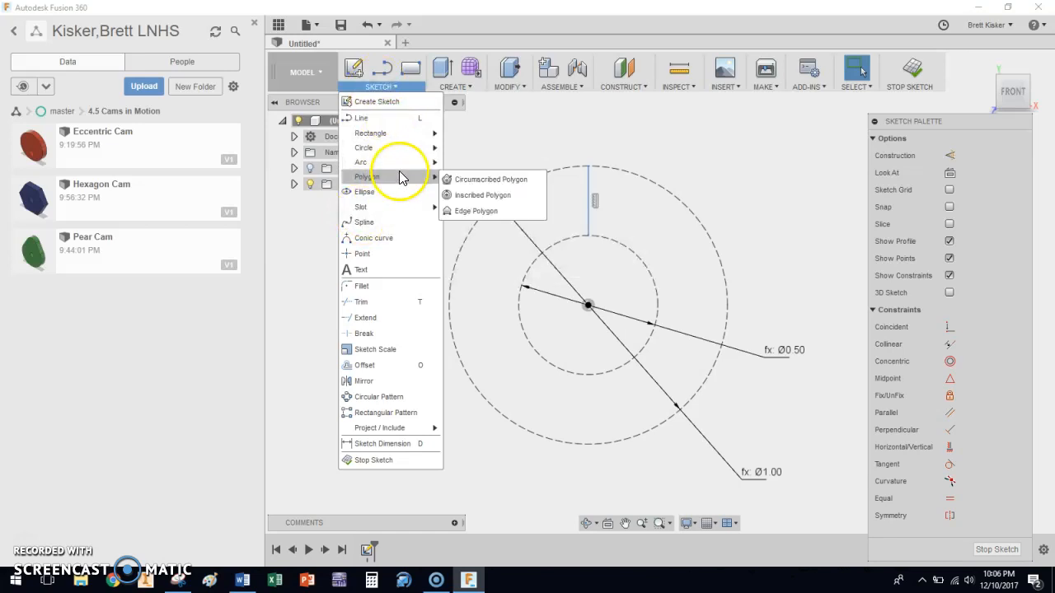
pyautogui.click(452, 166)
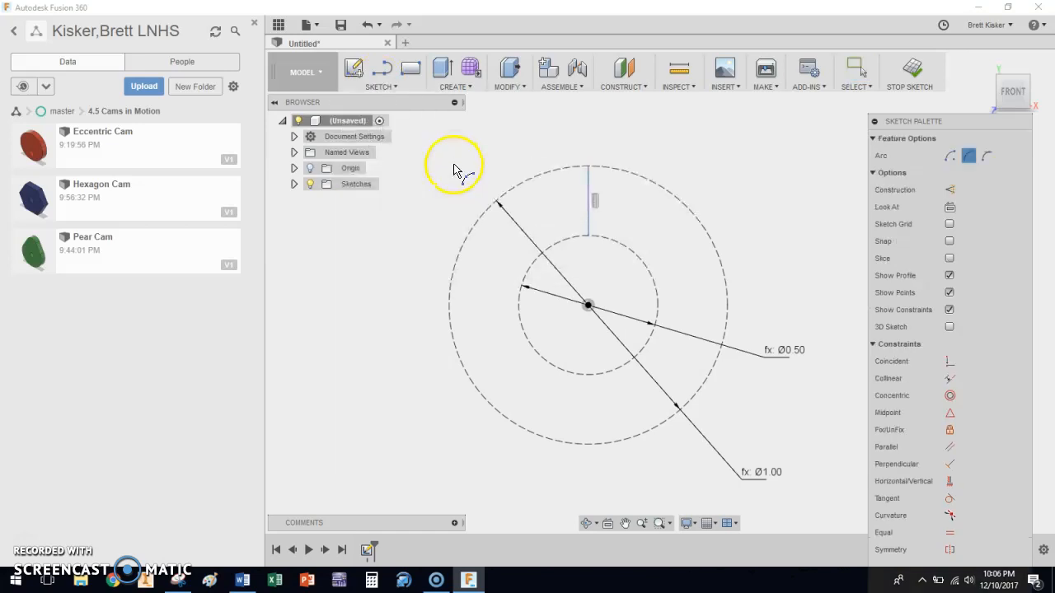
pyautogui.click(587, 238)
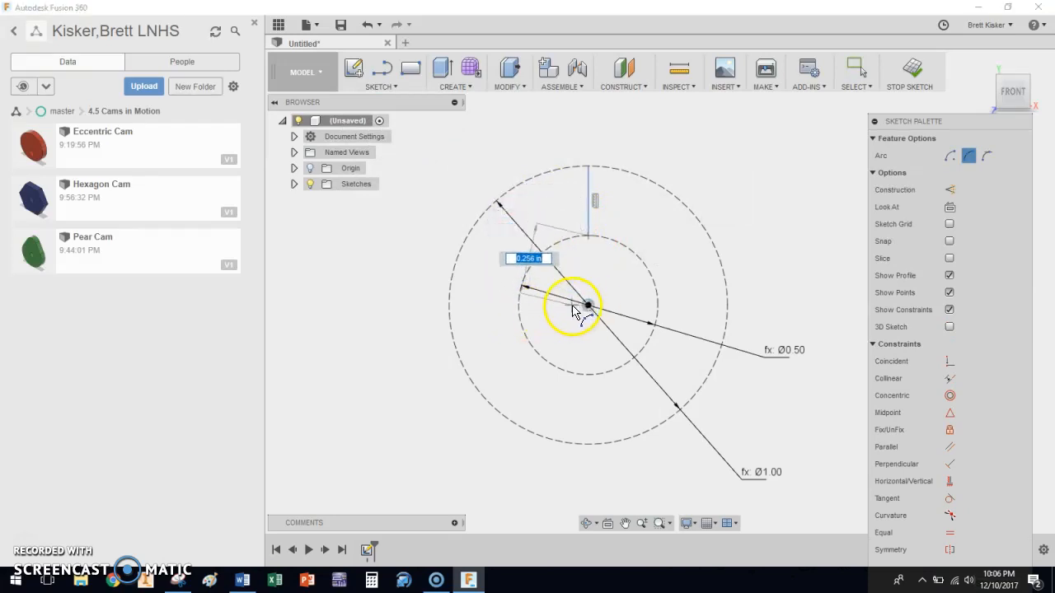
pyautogui.click(501, 305)
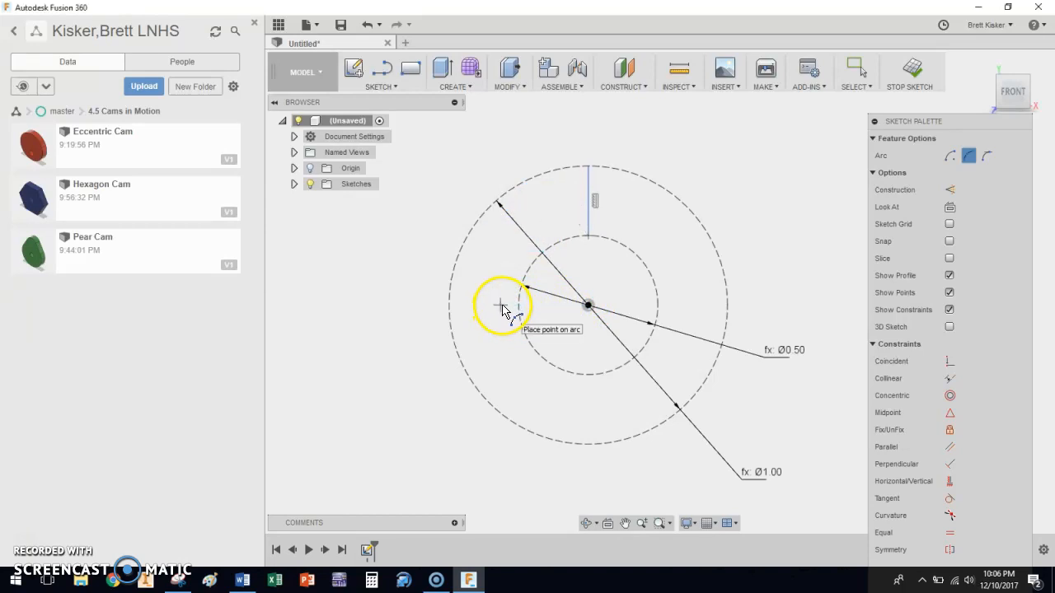
pyautogui.click(525, 254)
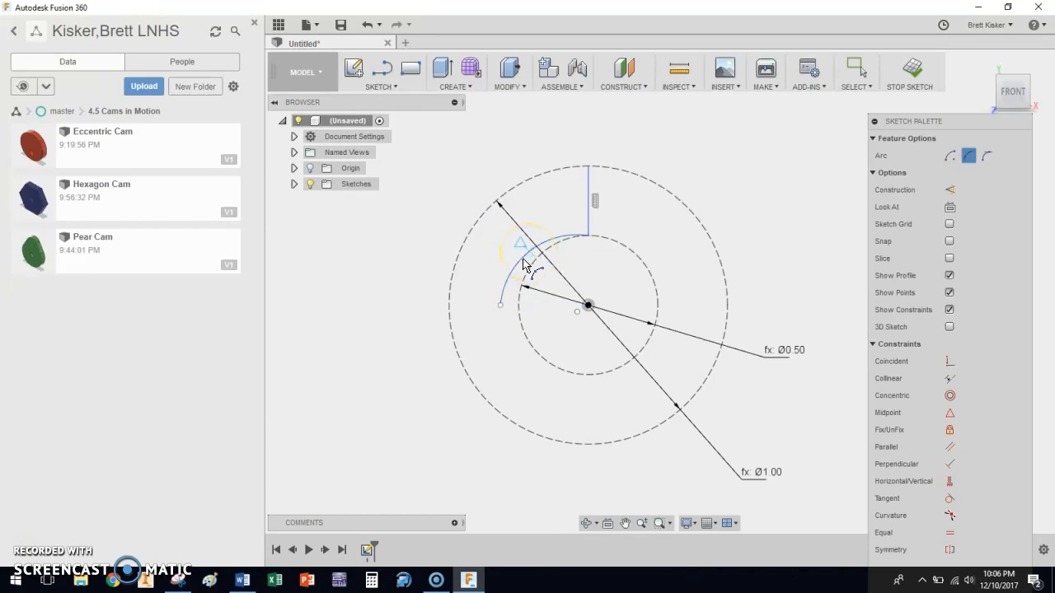
# Add a second three-point arc from the first arc's left end to a point directly below the centre, between the two construction circles
pyautogui.click(500, 306)
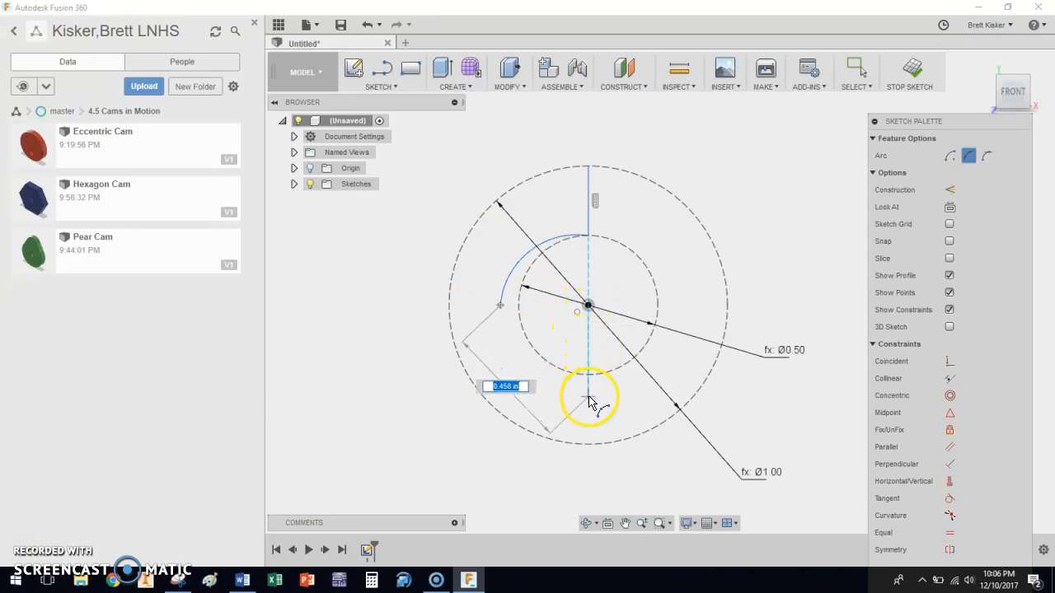
pyautogui.click(589, 416)
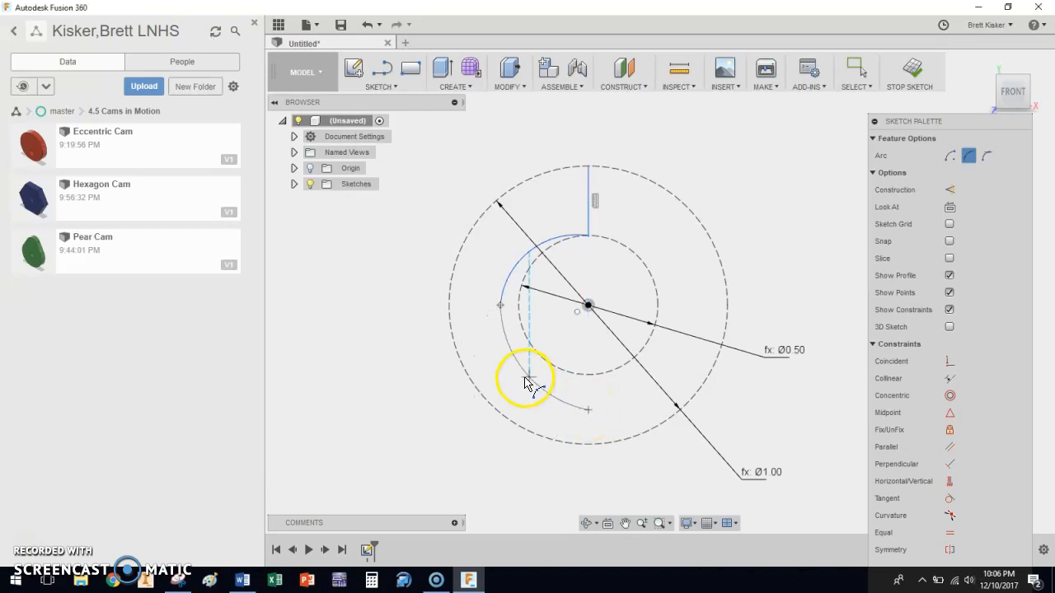
pyautogui.click(525, 383)
pyautogui.rightClick(524, 379)
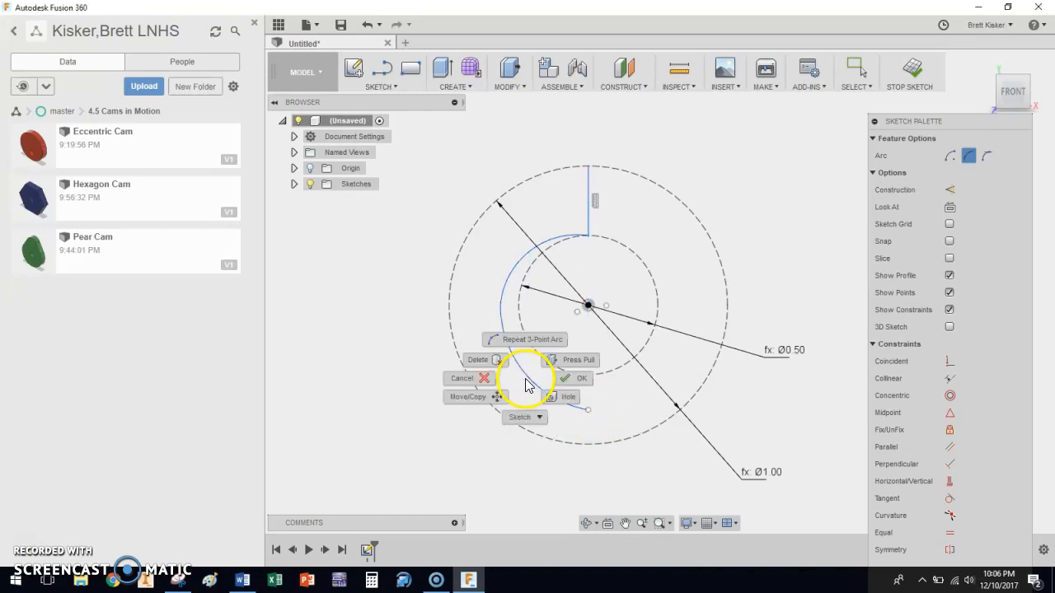
pyautogui.click(566, 380)
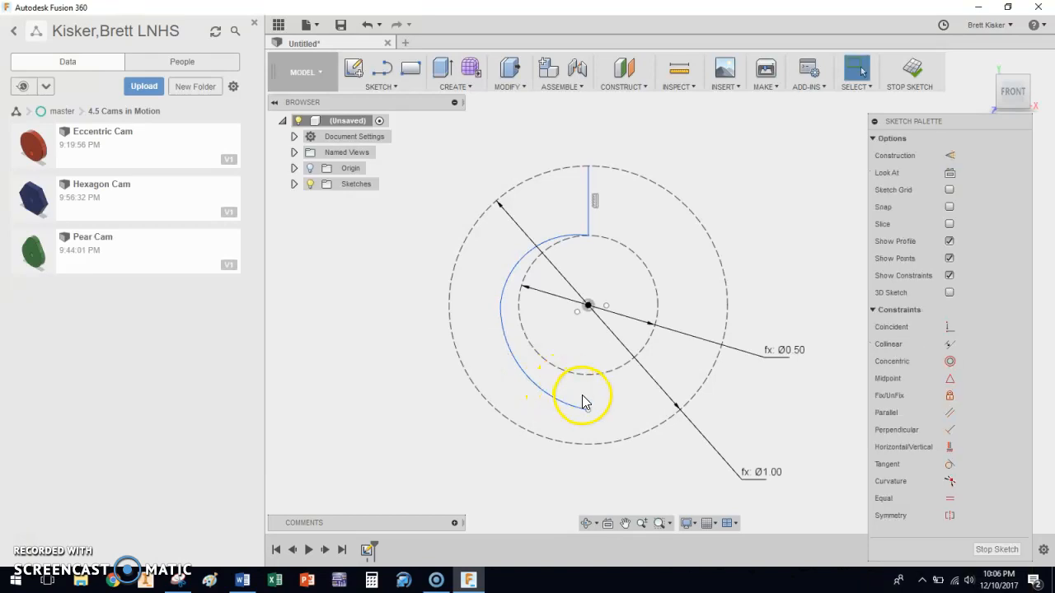
# Draw a third three-point arc from the second arc's bottom end to a point level with the centre, just inside the outer circle's right side
pyautogui.click(388, 87)
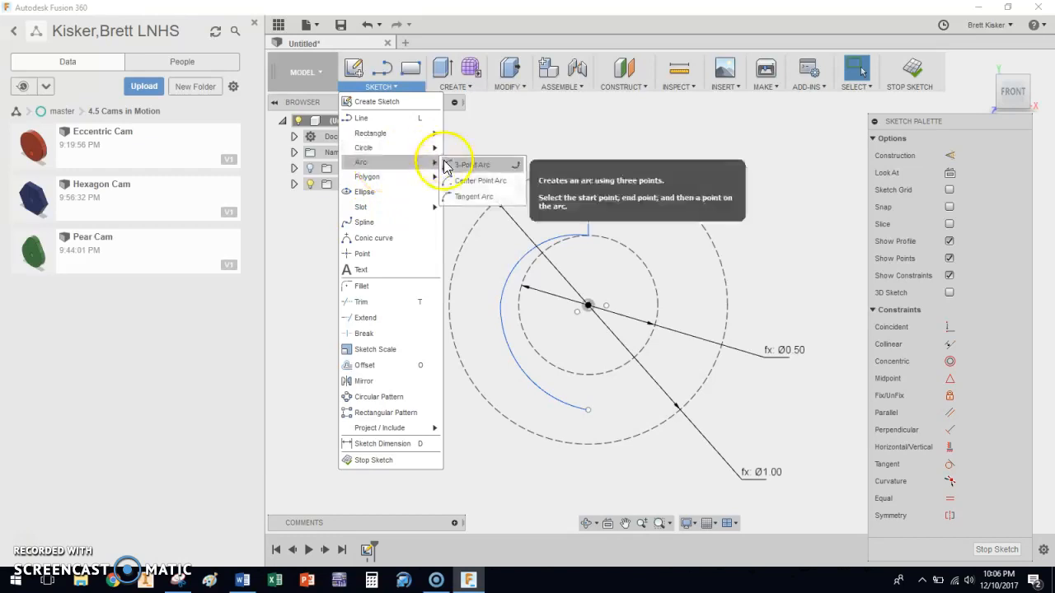
pyautogui.click(474, 168)
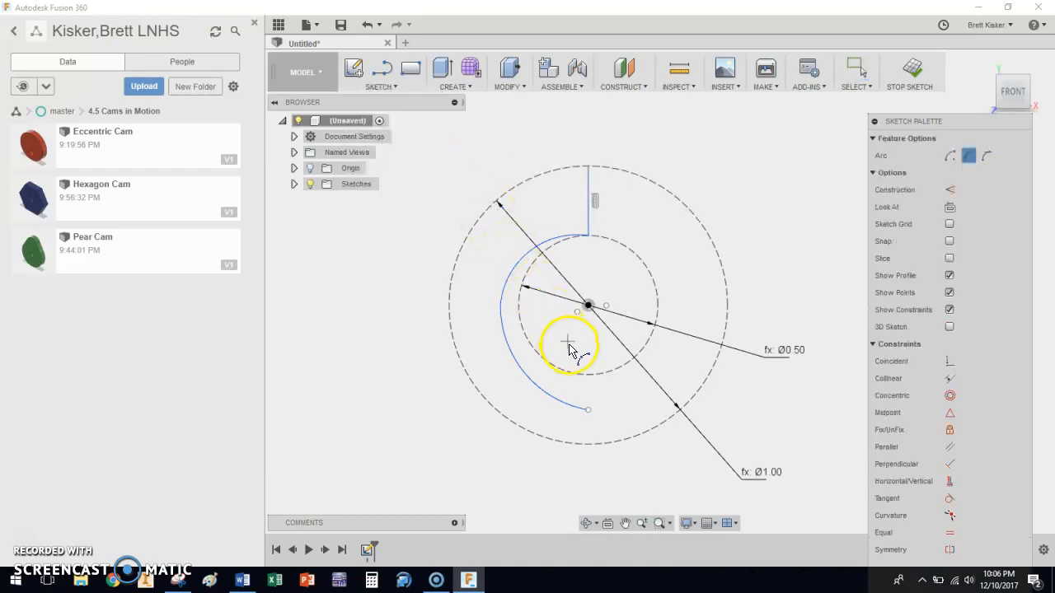
pyautogui.click(589, 410)
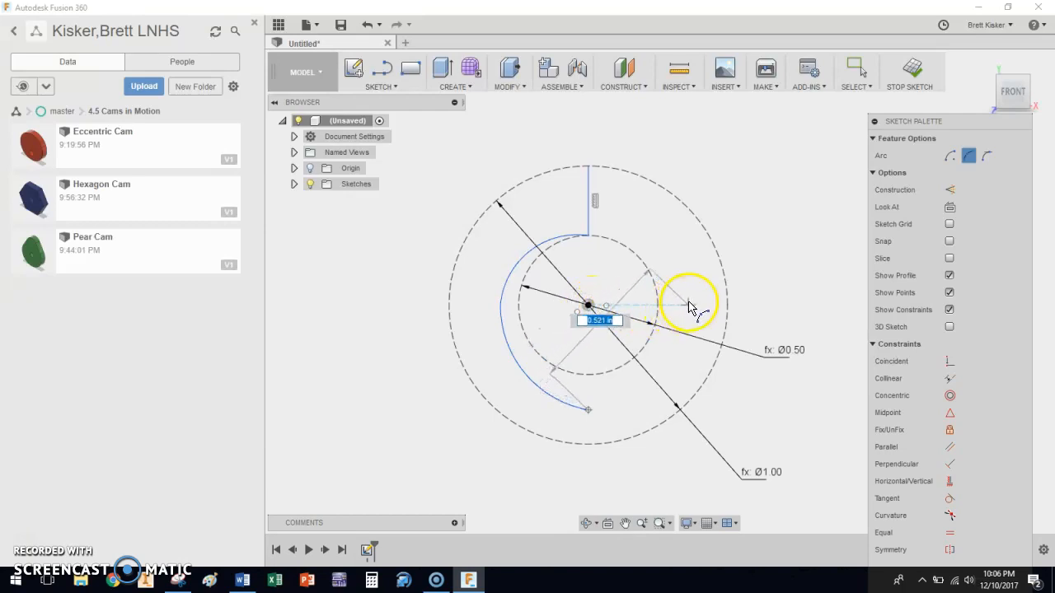
pyautogui.press('Escape')
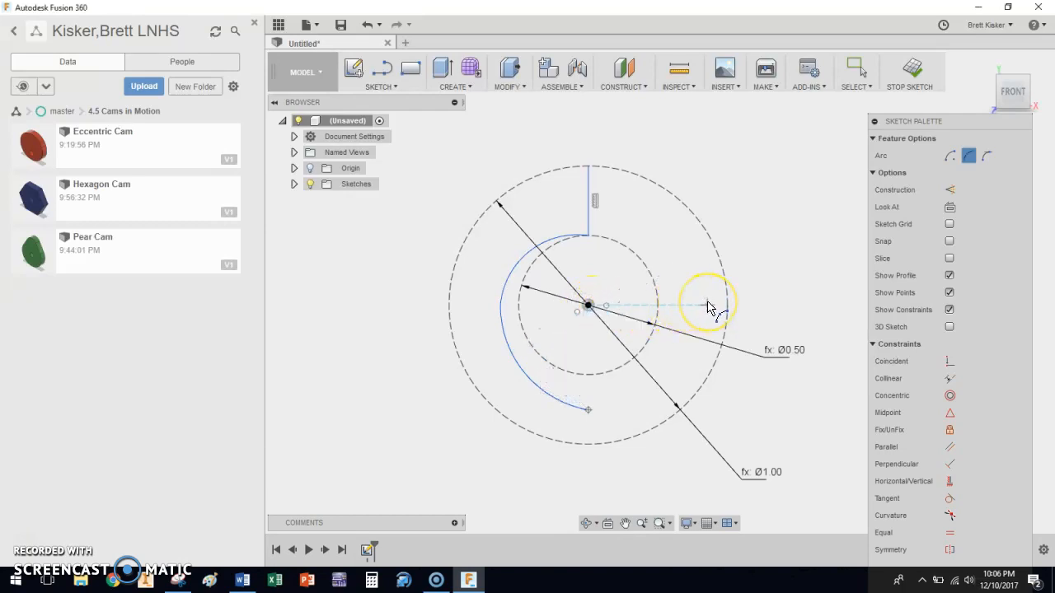
pyautogui.click(706, 306)
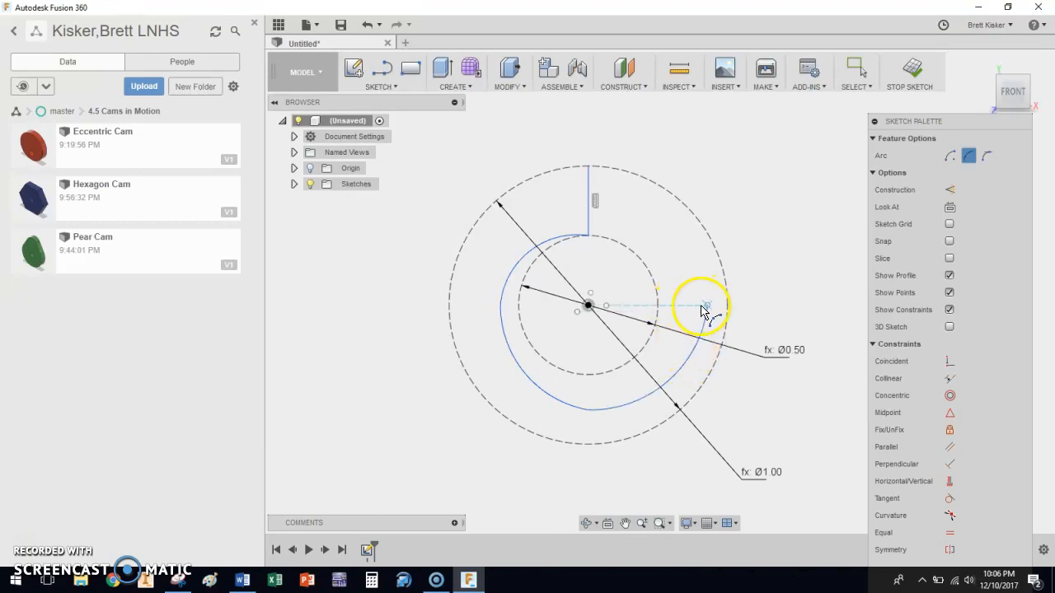
# Close the snail profile with a fourth three-point arc from the third arc's right end to the vertical line's top end
pyautogui.click(588, 167)
pyautogui.click(659, 206)
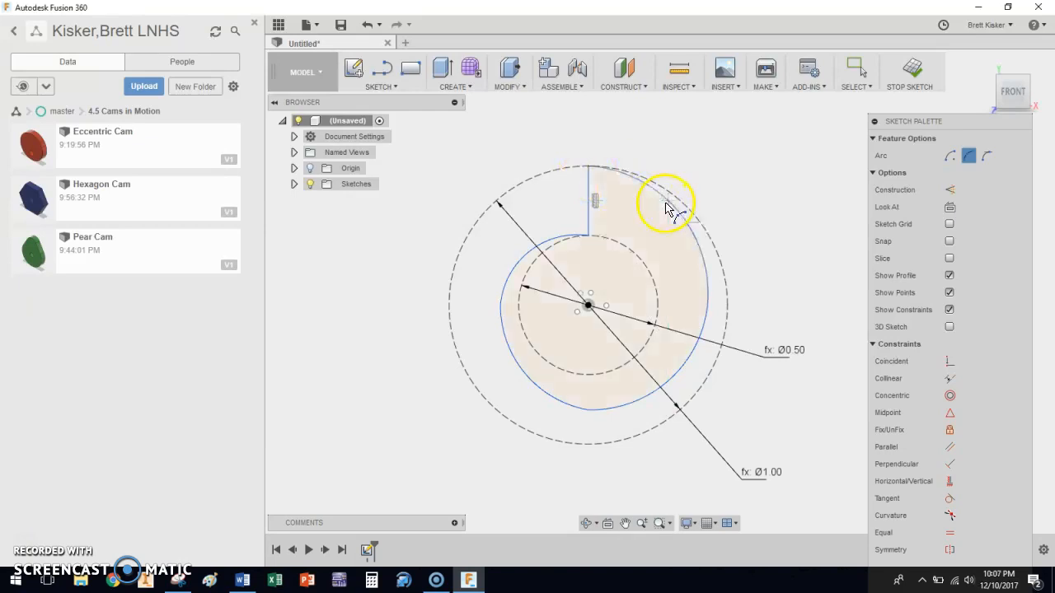
pyautogui.rightClick(666, 205)
pyautogui.click(702, 205)
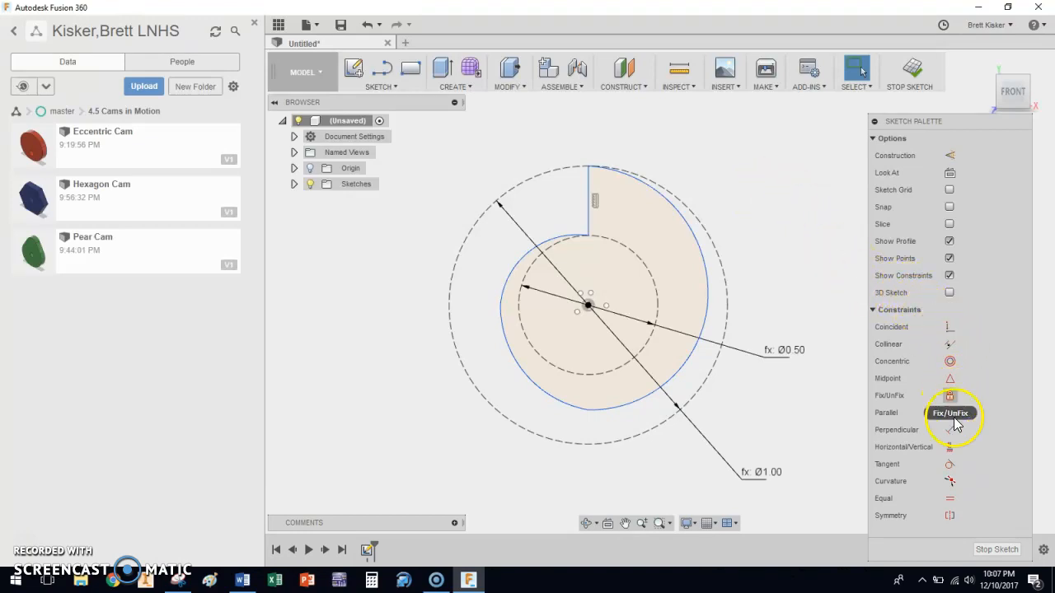
# Apply tangent constraints between the four consecutive arcs at their left, bottom and right joints
pyautogui.click(949, 463)
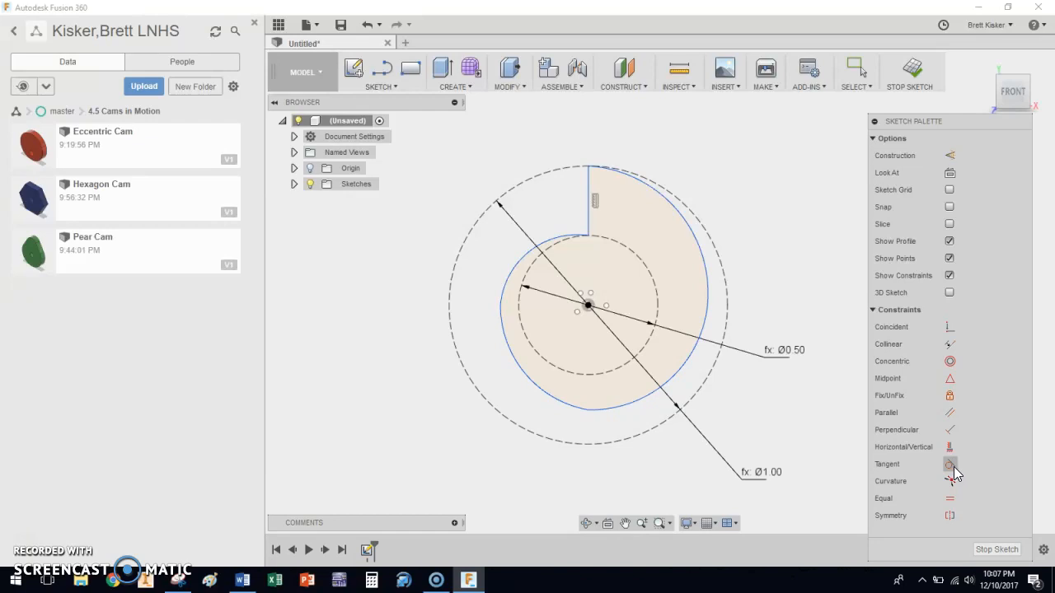
pyautogui.click(947, 468)
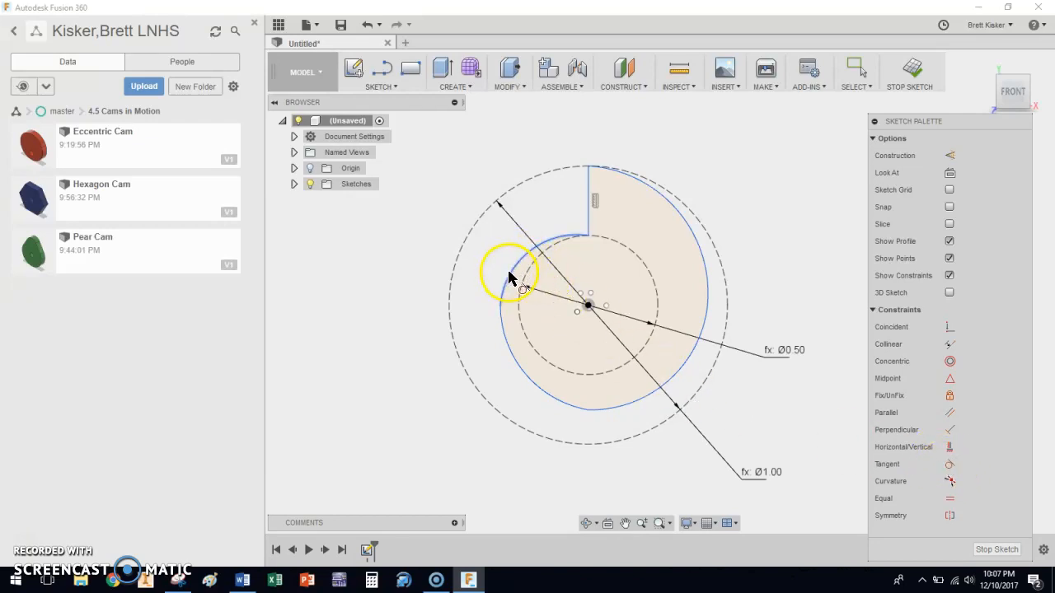
pyautogui.click(494, 303)
pyautogui.click(503, 333)
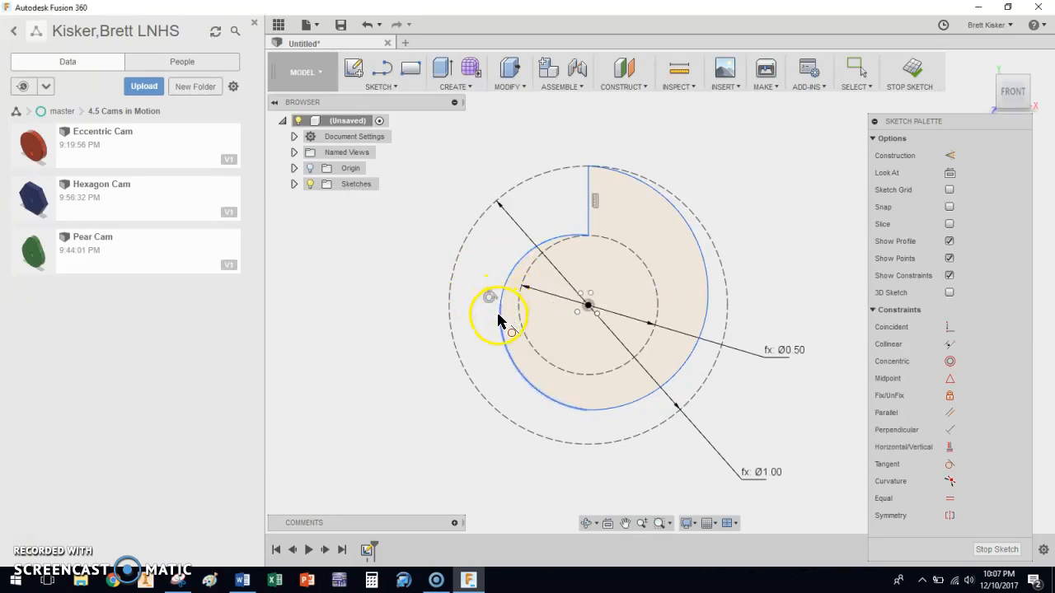
pyautogui.click(539, 391)
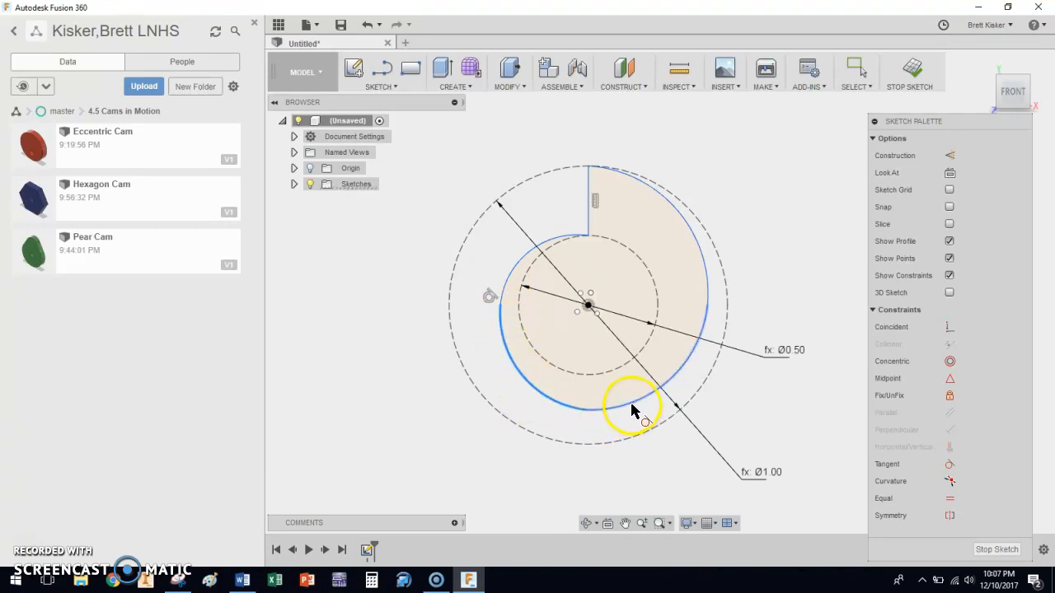
pyautogui.click(585, 421)
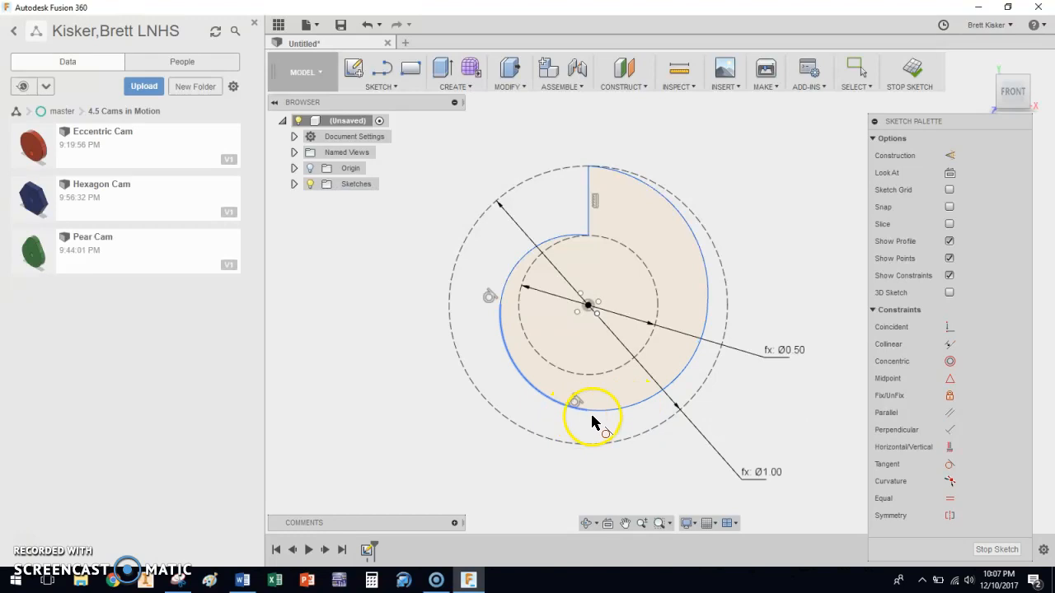
pyautogui.click(674, 390)
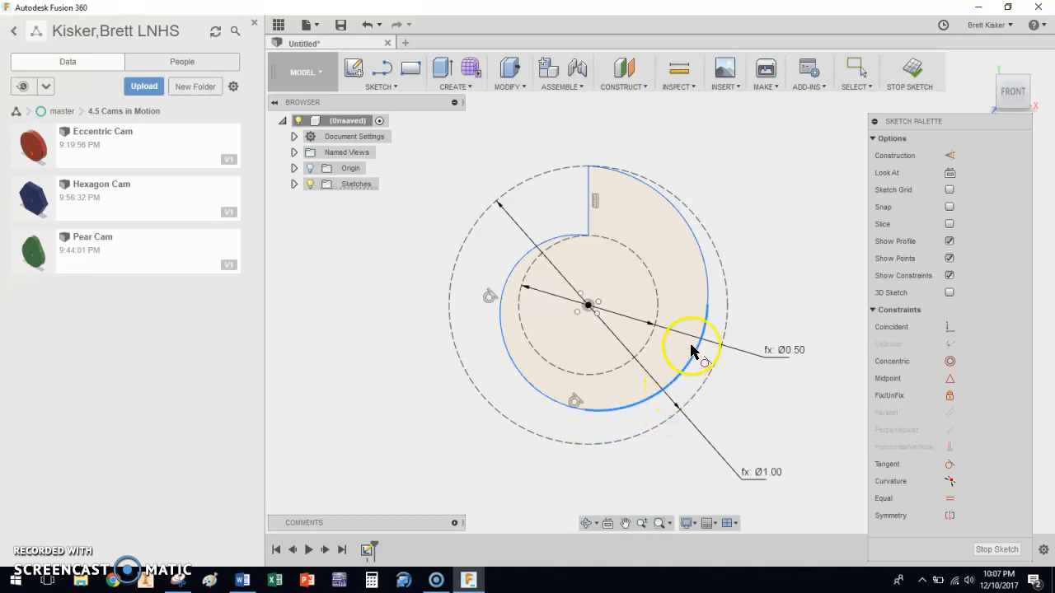
pyautogui.click(705, 262)
pyautogui.rightClick(737, 182)
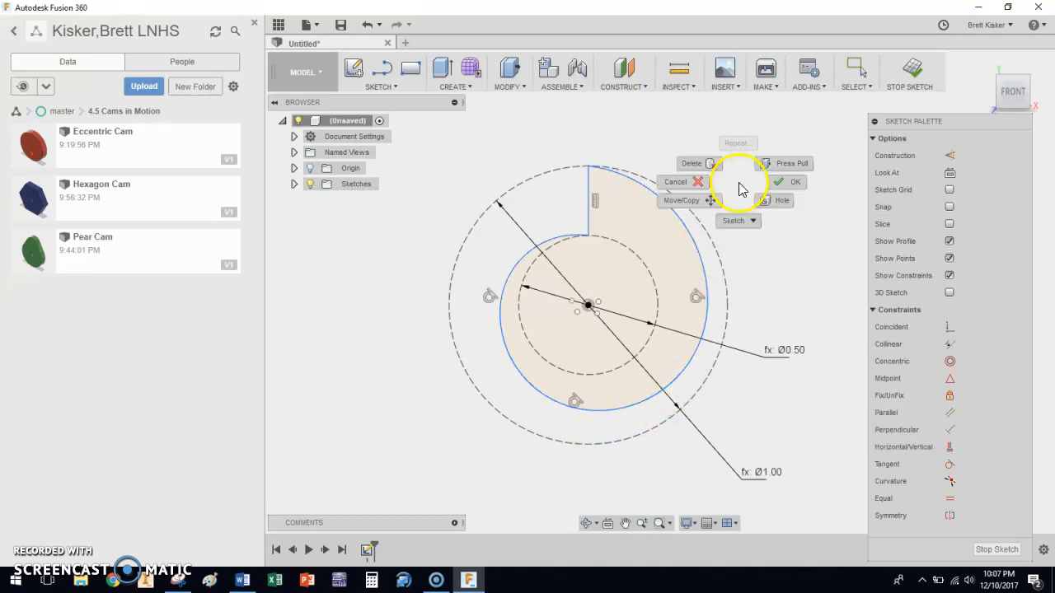
pyautogui.click(791, 183)
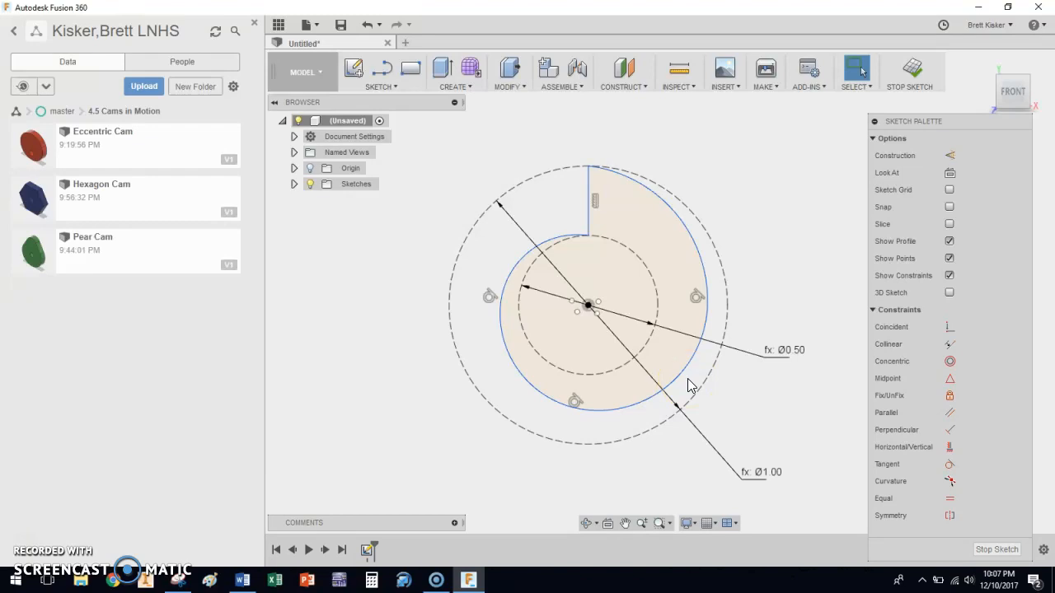
# Draw the axle hole circle at the cam's centre with its diameter set to the hole parameter, and finish the sketch
pyautogui.press('c')
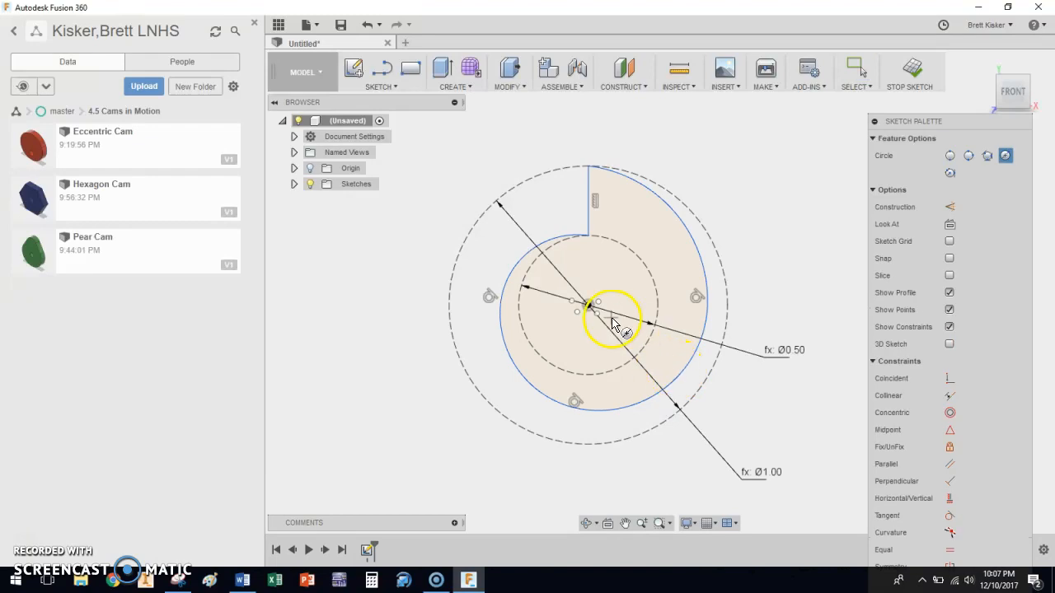
pyautogui.click(587, 307)
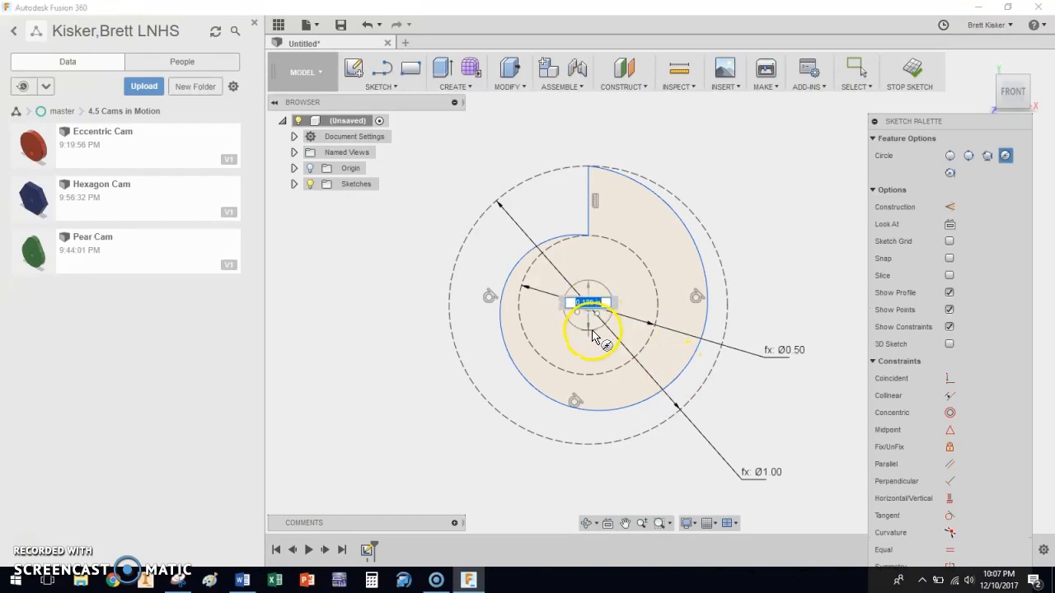
pyautogui.write('hole')
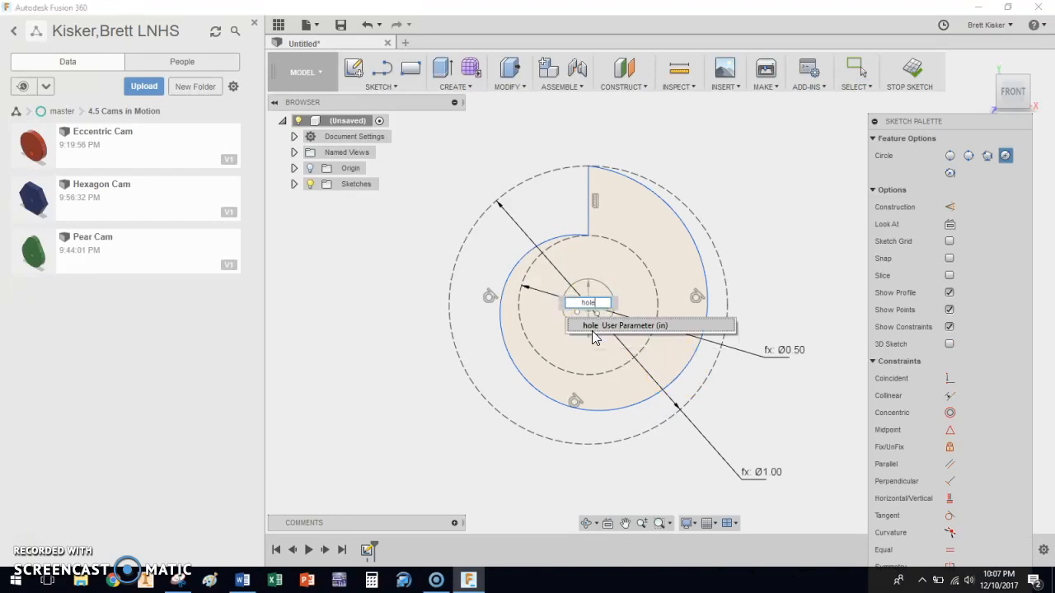
pyautogui.press('Return')
pyautogui.press('Return')
pyautogui.press('Escape')
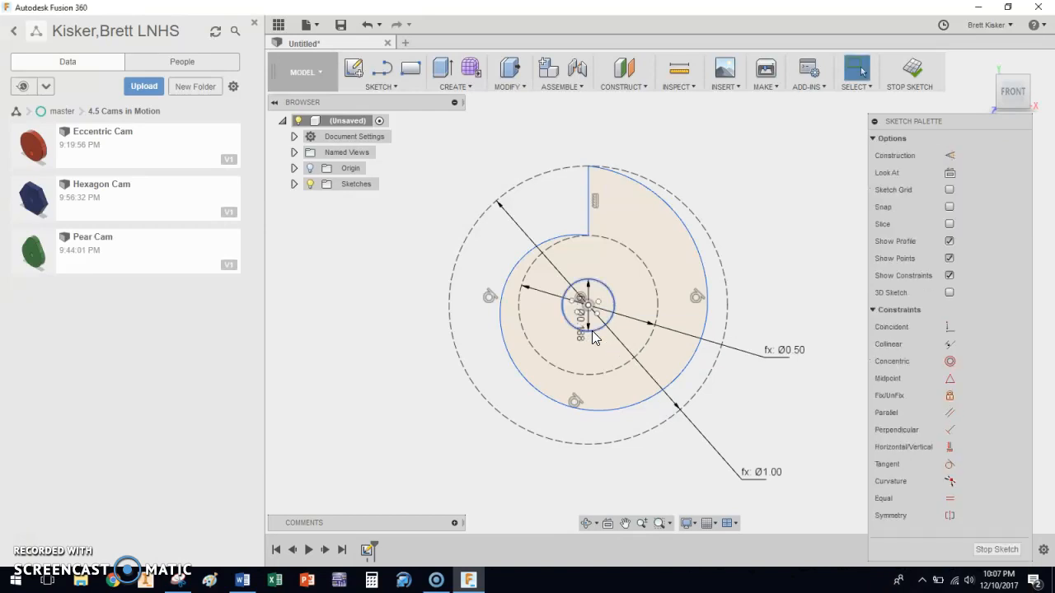
pyautogui.click(911, 70)
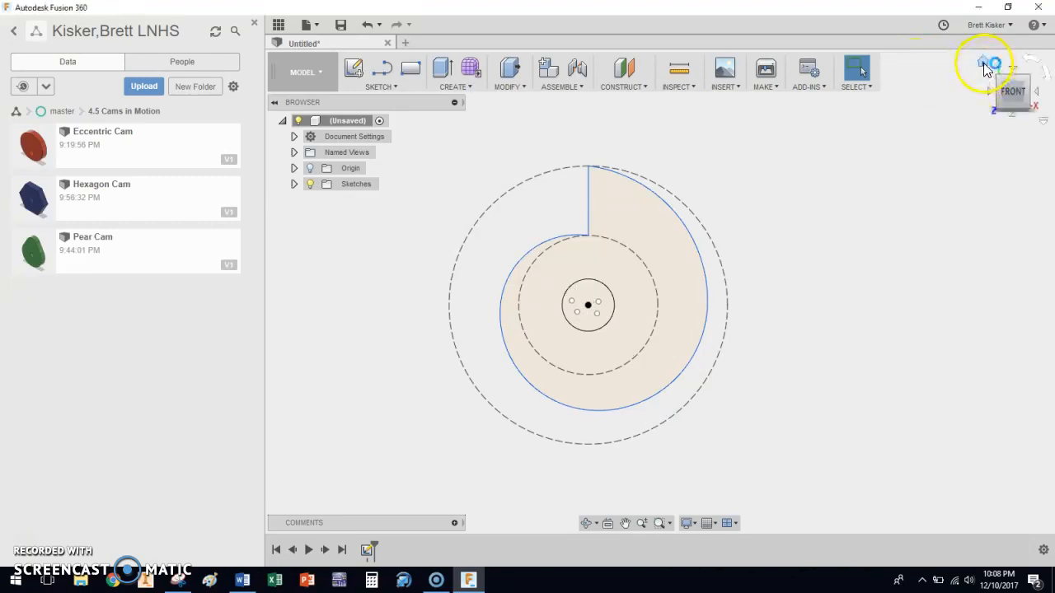
# Extrude the snail profile around the axle hole as a new body with the distance -thick
pyautogui.click(983, 63)
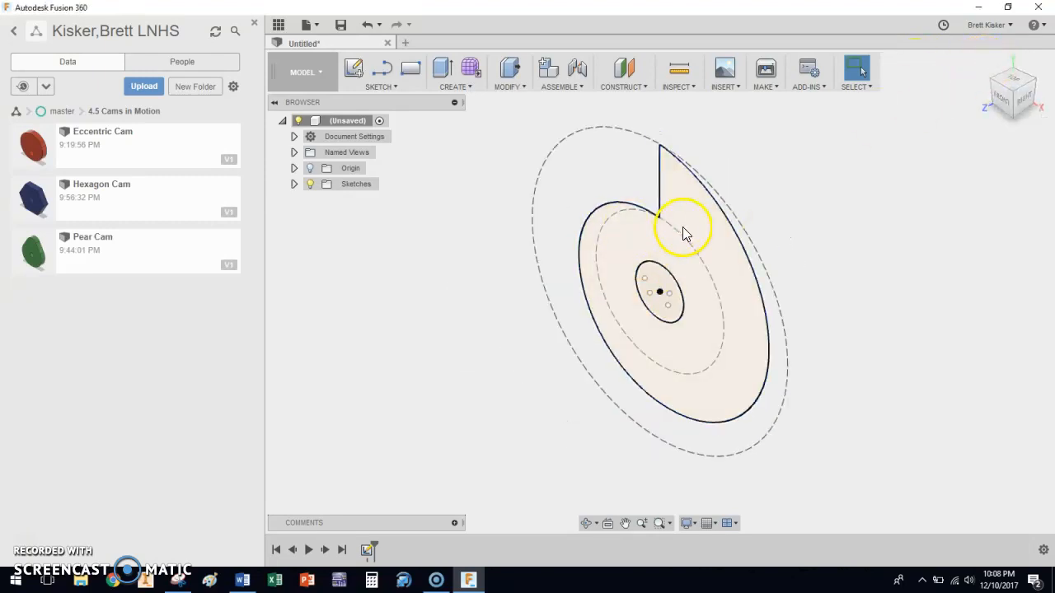
pyautogui.press('e')
pyautogui.click(704, 240)
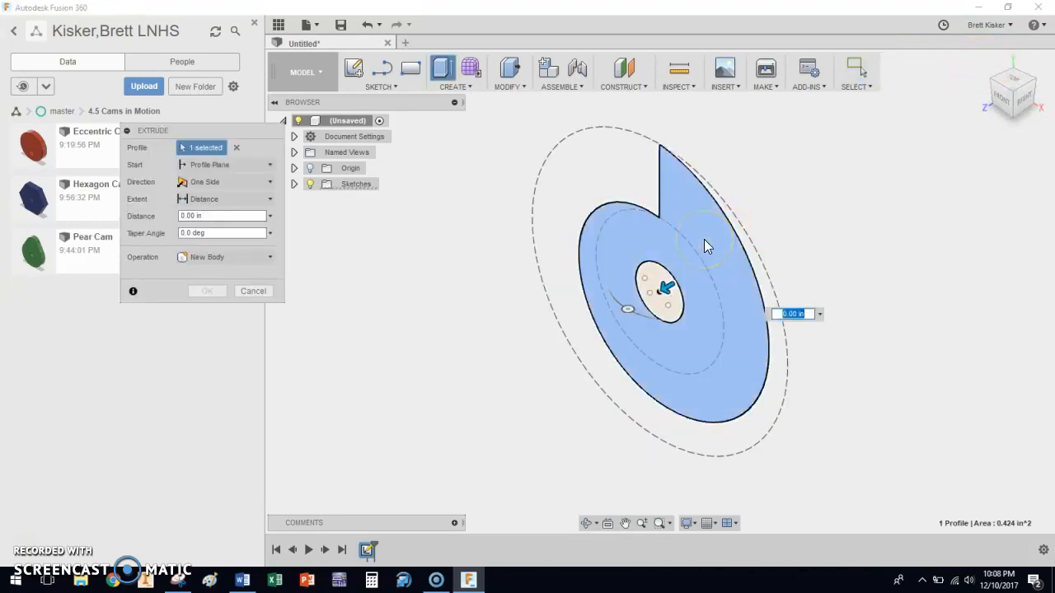
pyautogui.moveTo(665, 285); pyautogui.dragTo(715, 258)
pyautogui.click(808, 300)
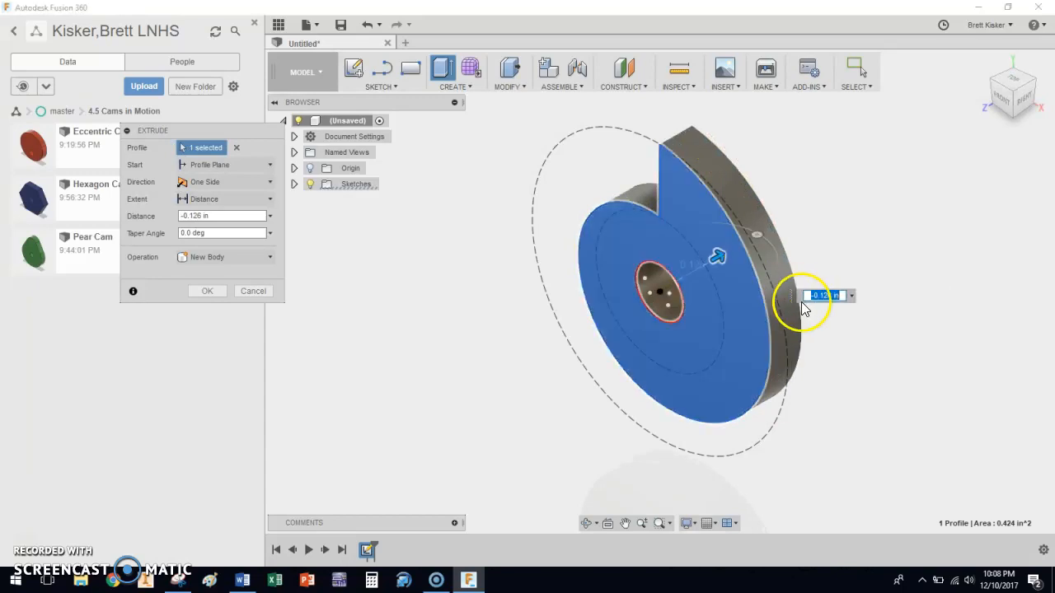
pyautogui.write('-thick')
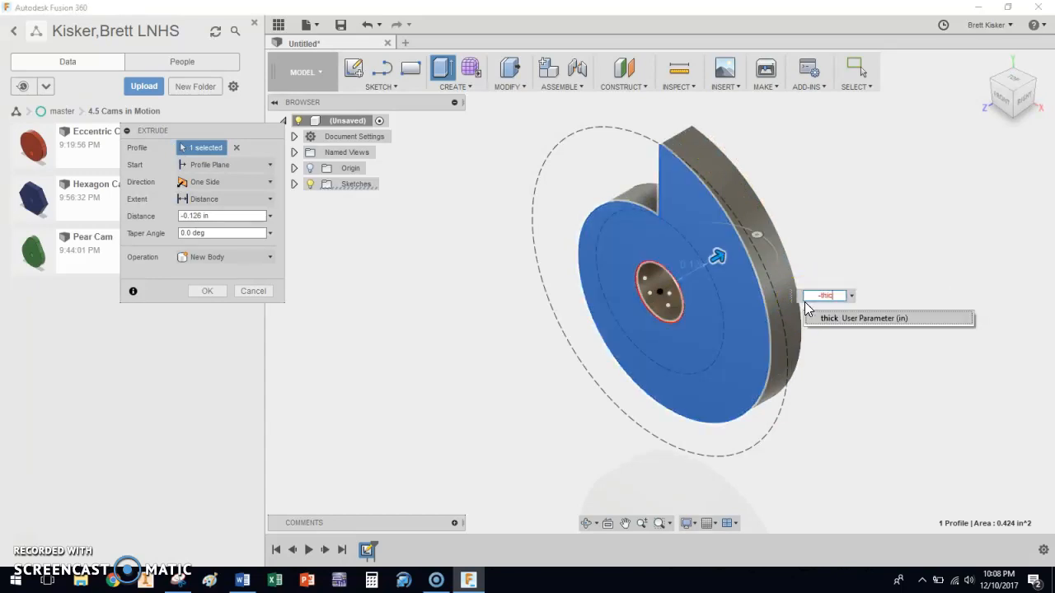
pyautogui.press('Return')
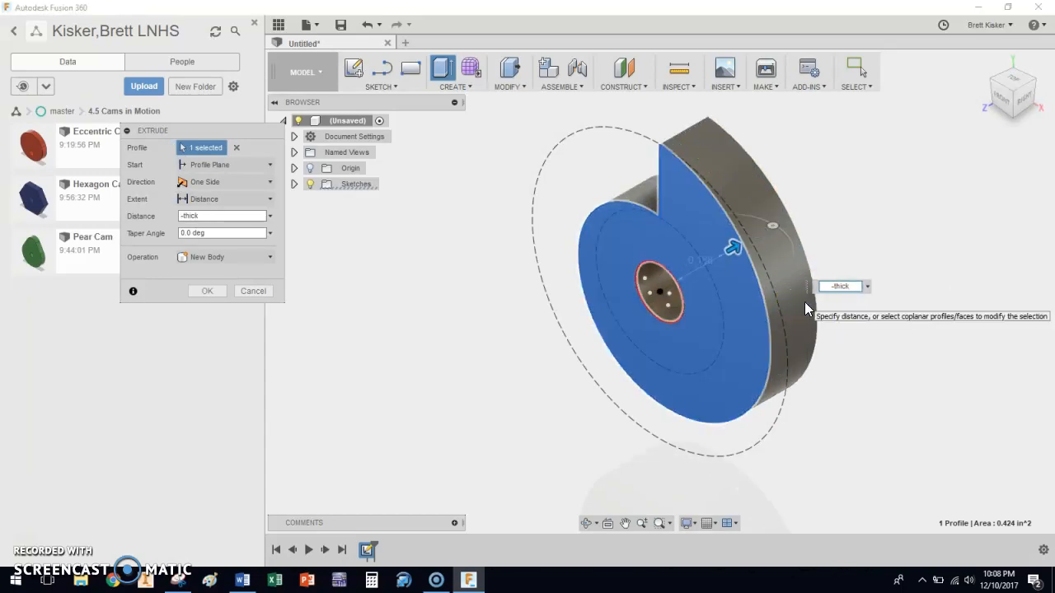
pyautogui.press('Return')
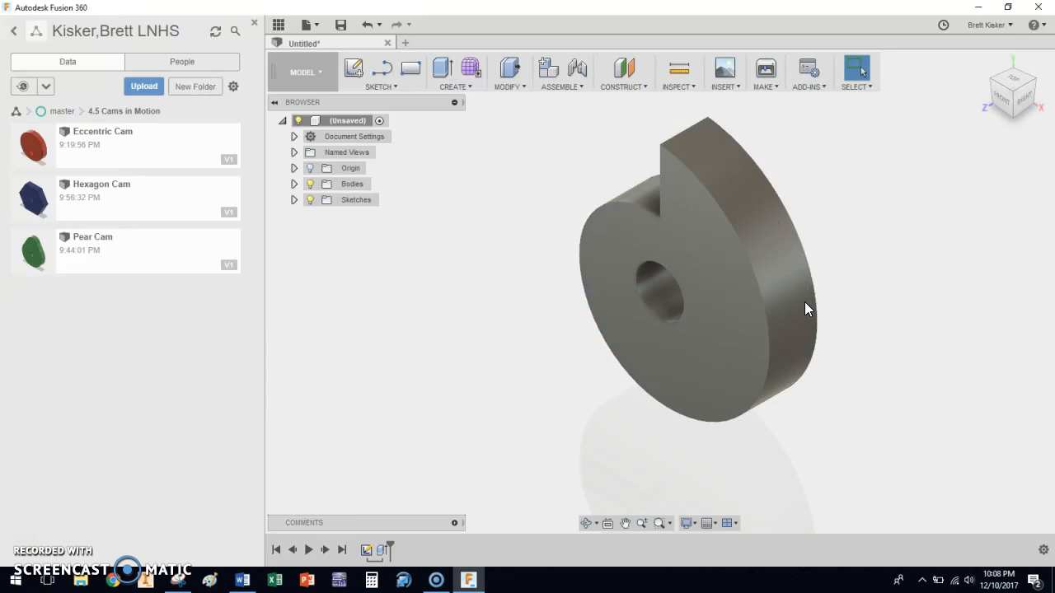
# Apply the Plastic - Matte (Yellow) appearance to the snail cam body
pyautogui.press('a')
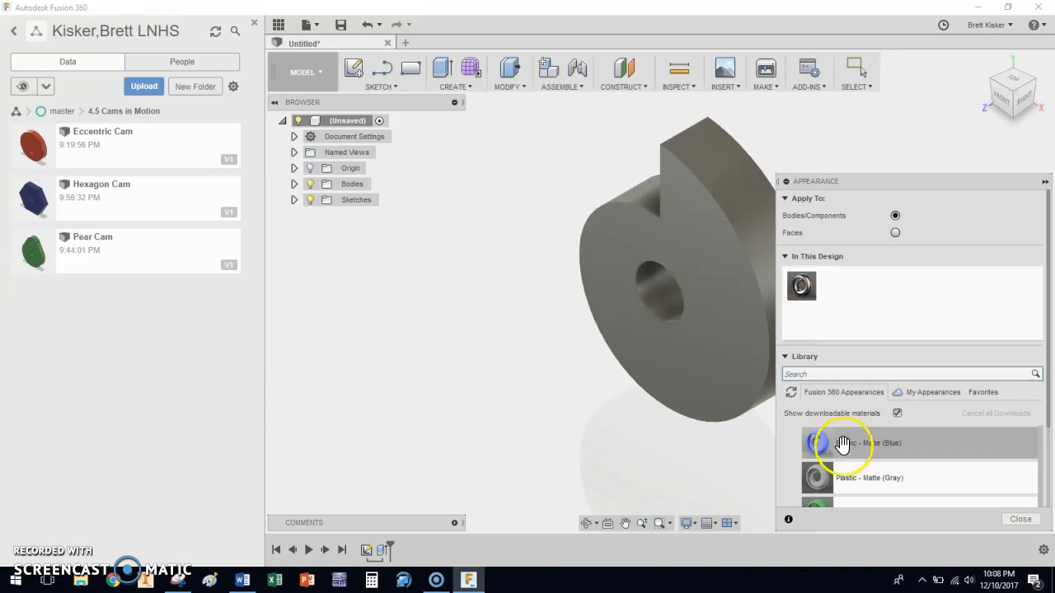
pyautogui.scroll(-3, 857, 449)
pyautogui.scroll(-1, 863, 452)
pyautogui.moveTo(849, 484); pyautogui.dragTo(727, 316)
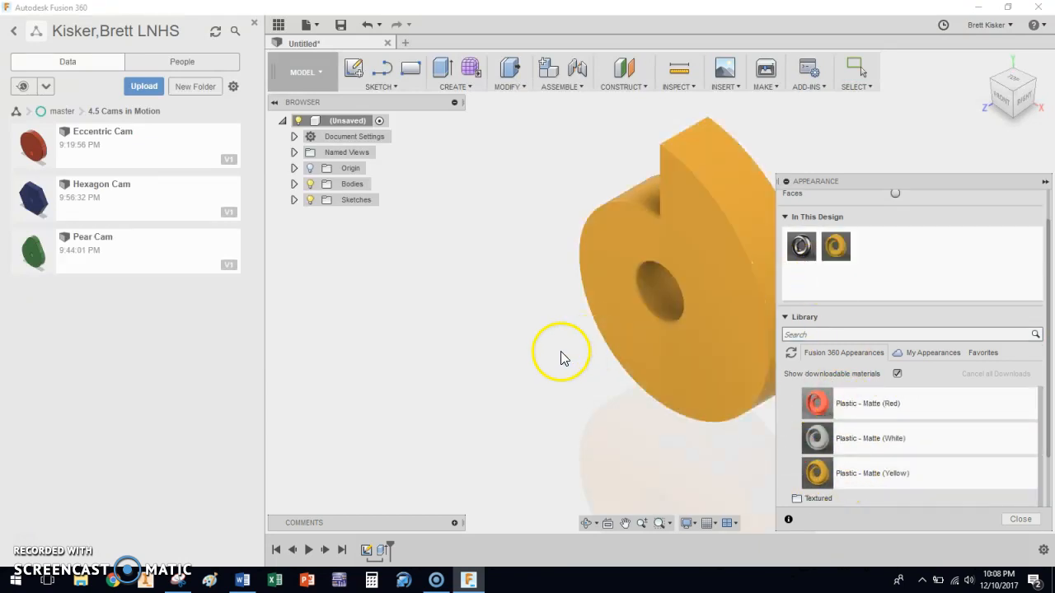
pyautogui.moveTo(494, 353); pyautogui.dragTo(321, 405, button='middle')
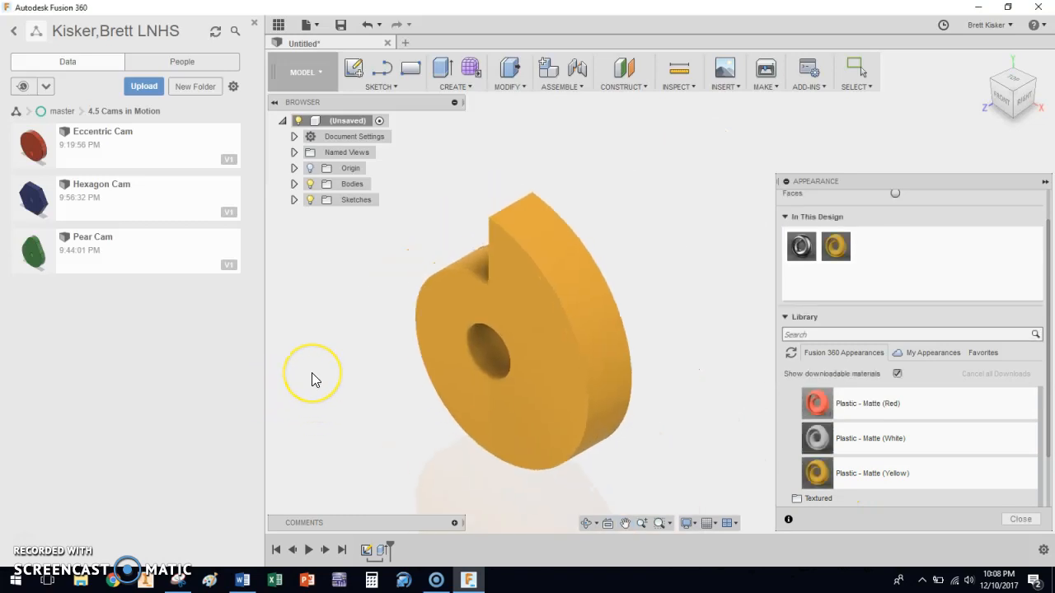
# Save the design as Snail Cam in the 4.5 Cams in Motion folder
pyautogui.click(340, 24)
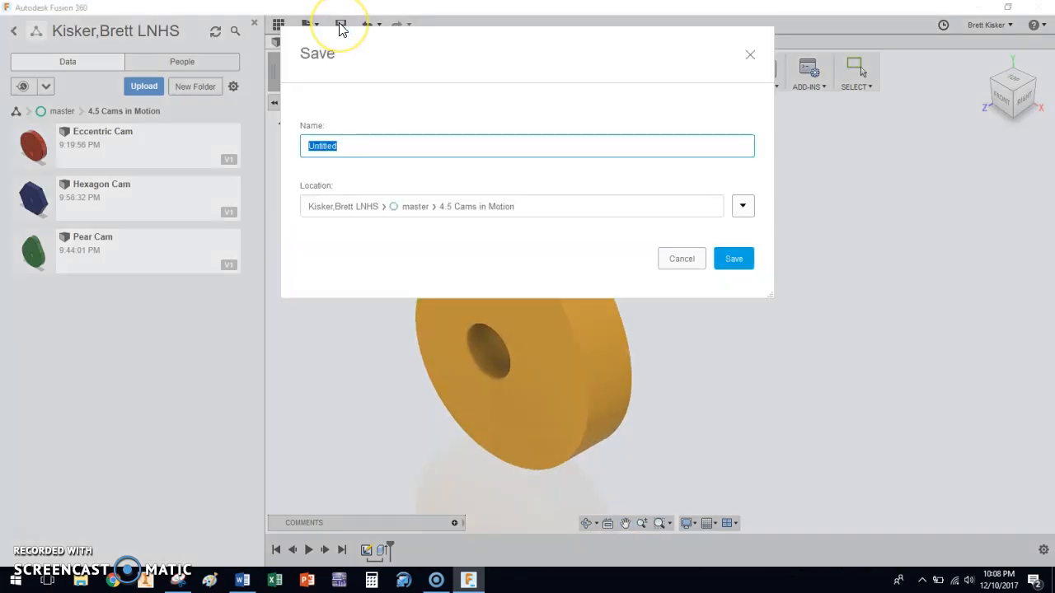
pyautogui.write('Snail Cam')
pyautogui.press('Return')
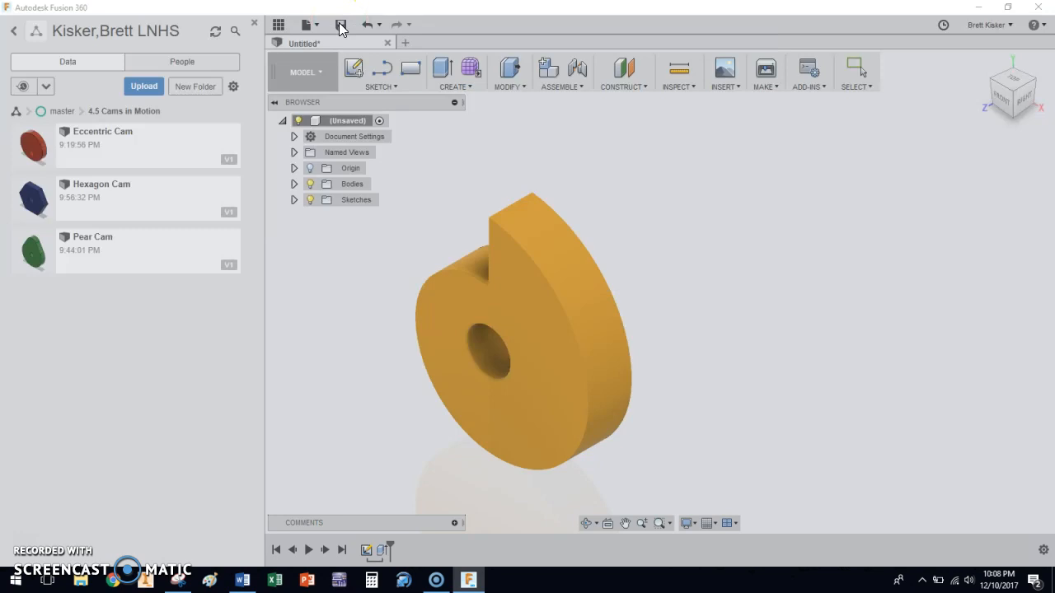